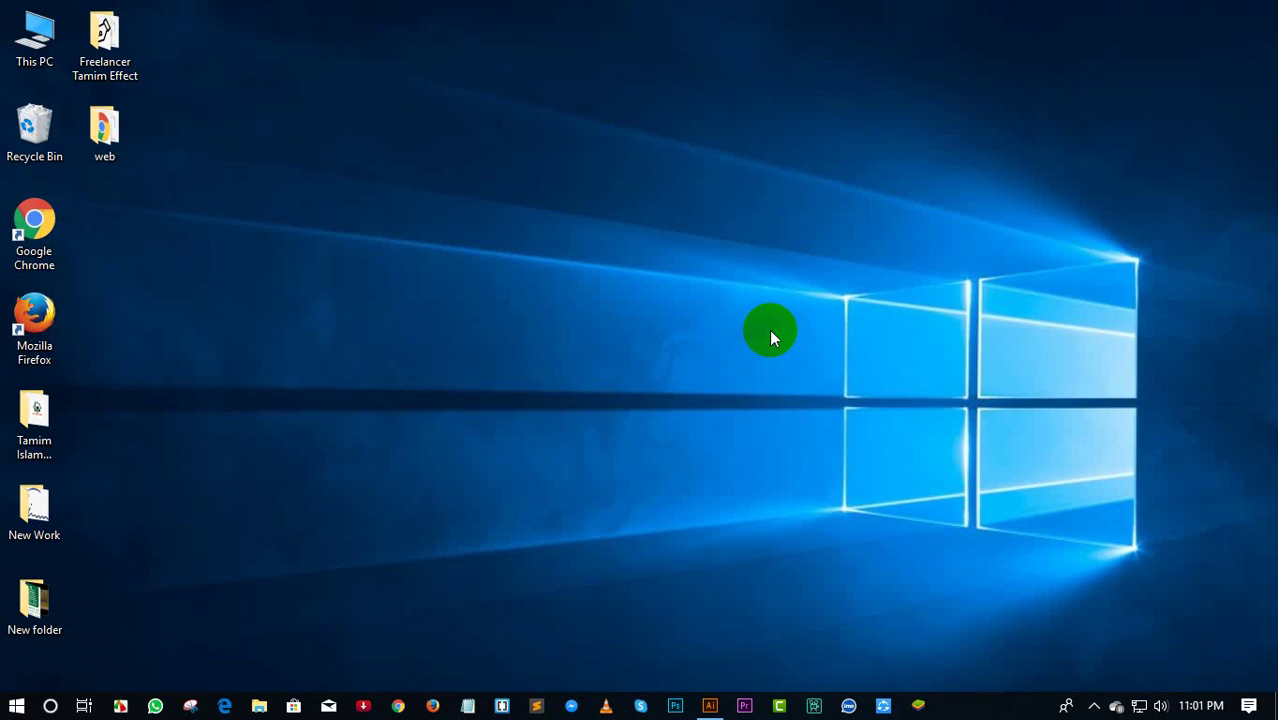
Bring the blank Untitled-1 Illustrator document forward from the taskbar
click(710, 703)
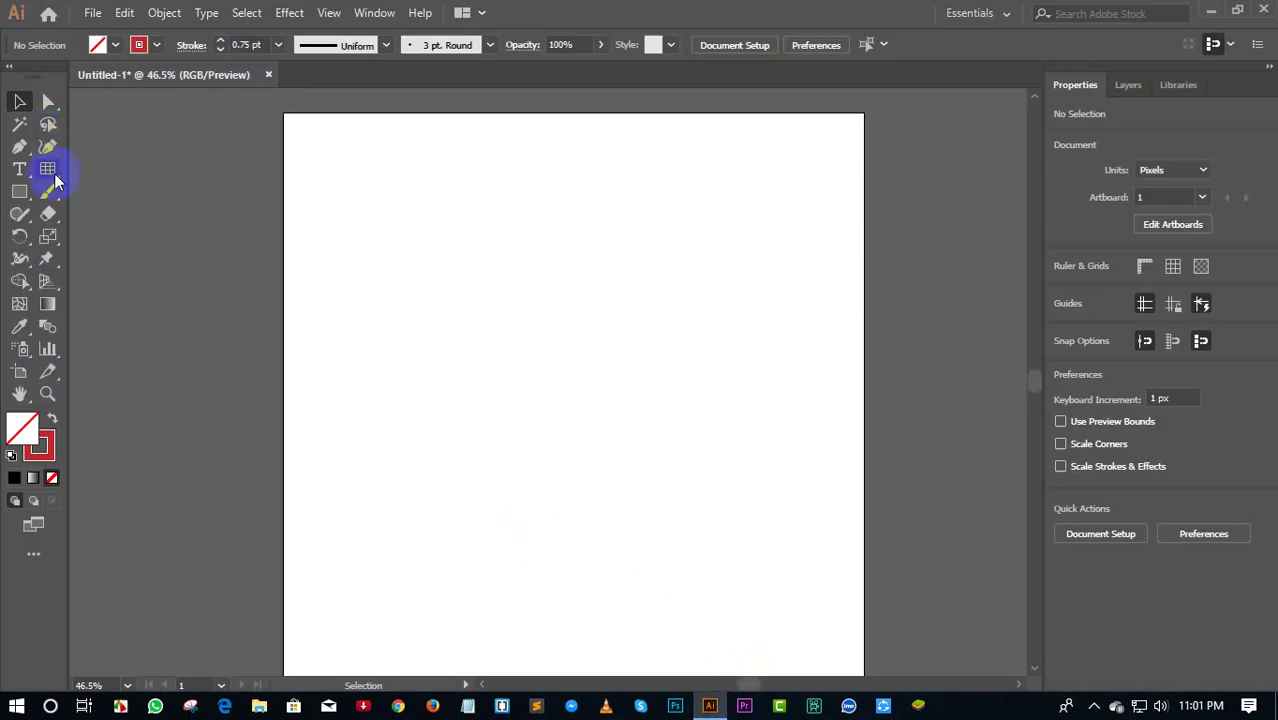
Select the Line Segment Tool, preview and cancel its options, then expand its flyout
drag(47, 168, 137, 168)
click(137, 168)
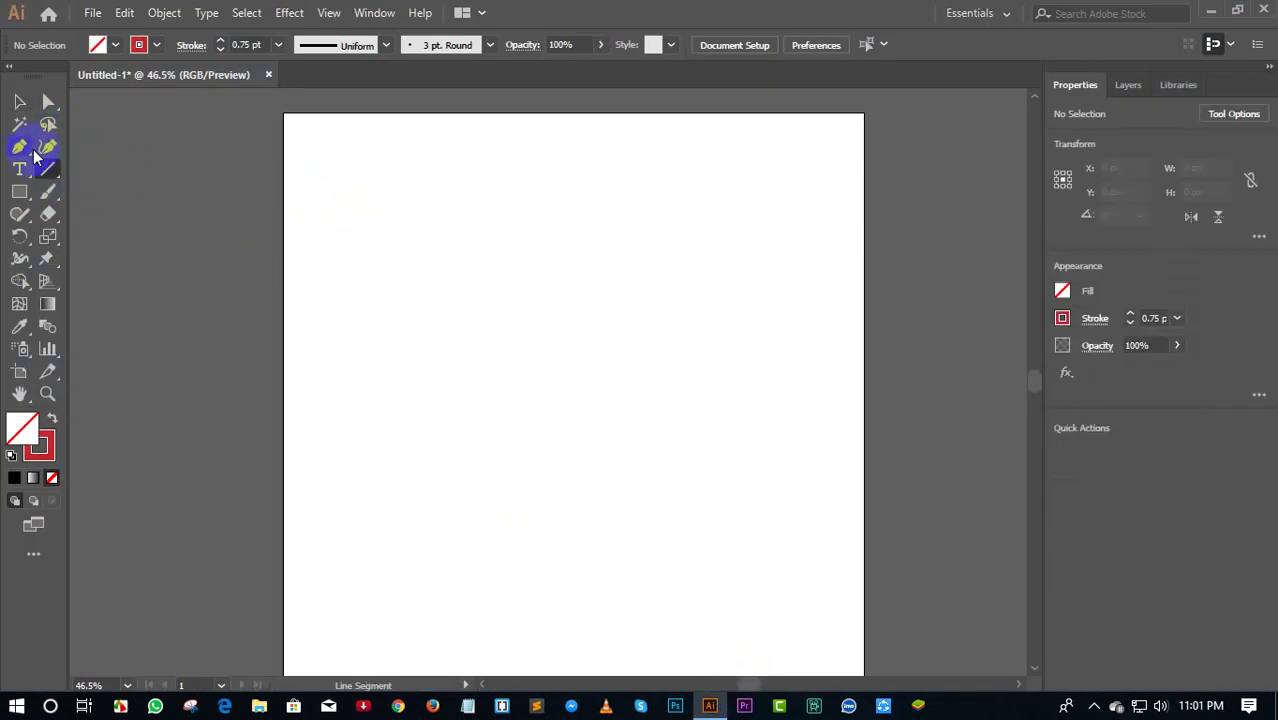
click(207, 129)
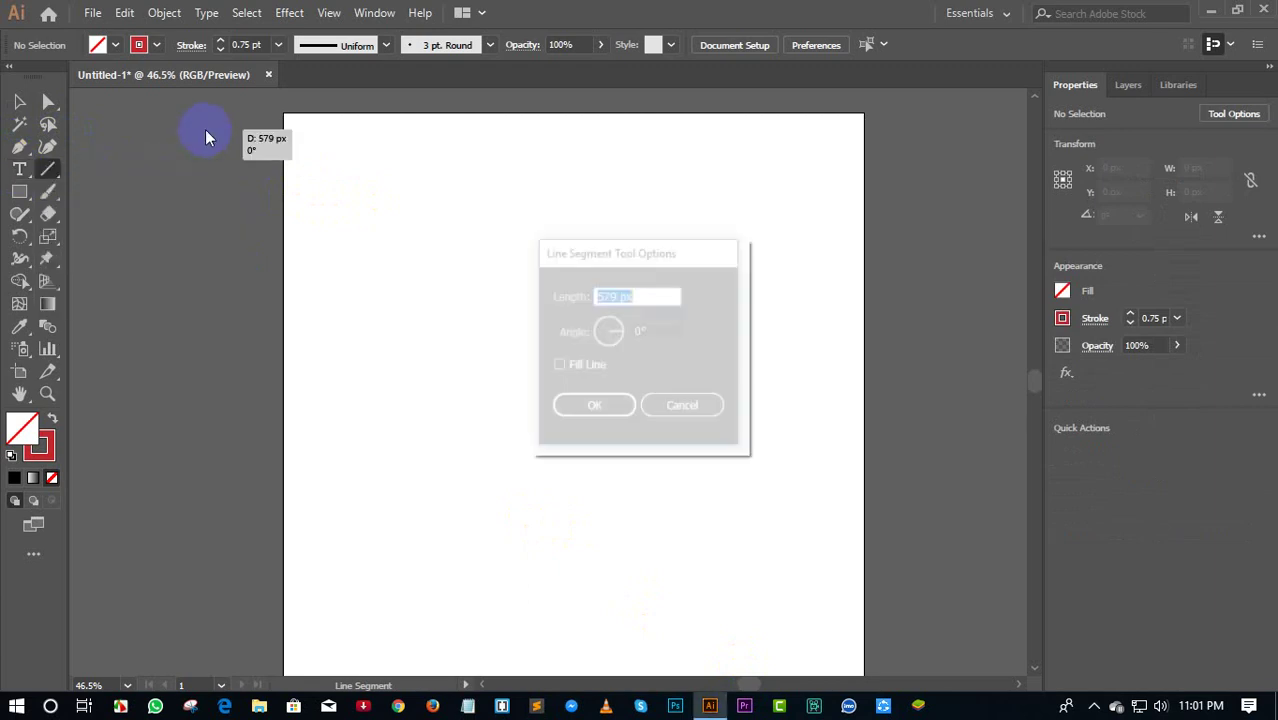
click(647, 413)
click(19, 101)
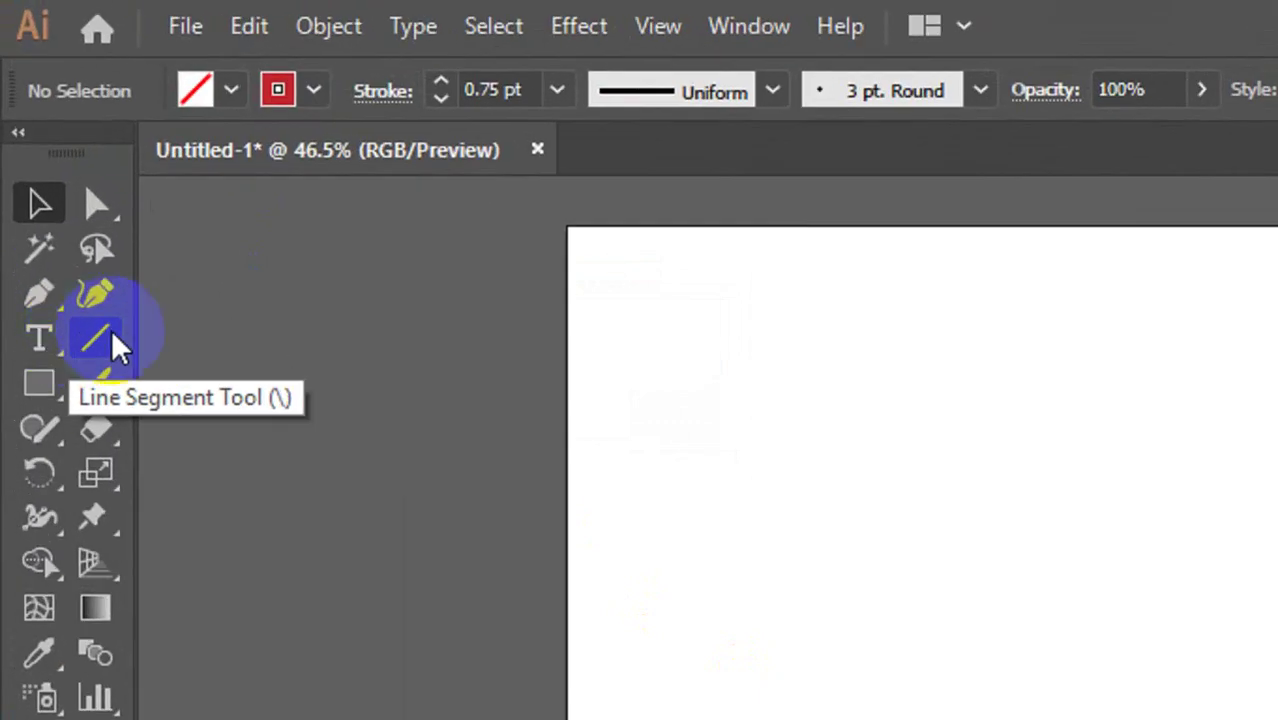
click(50, 168)
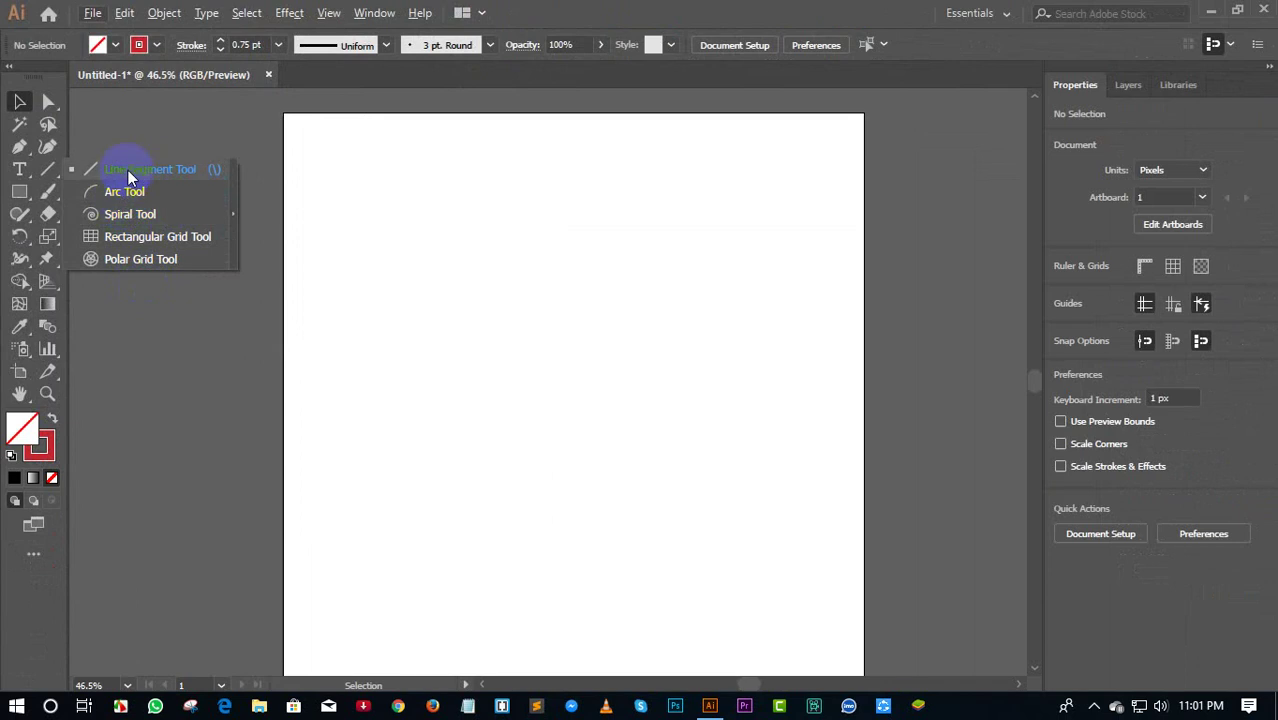
Draw a 643 px Shift-constrained horizontal line, then cancel the Line Segment options dialog
click(128, 170)
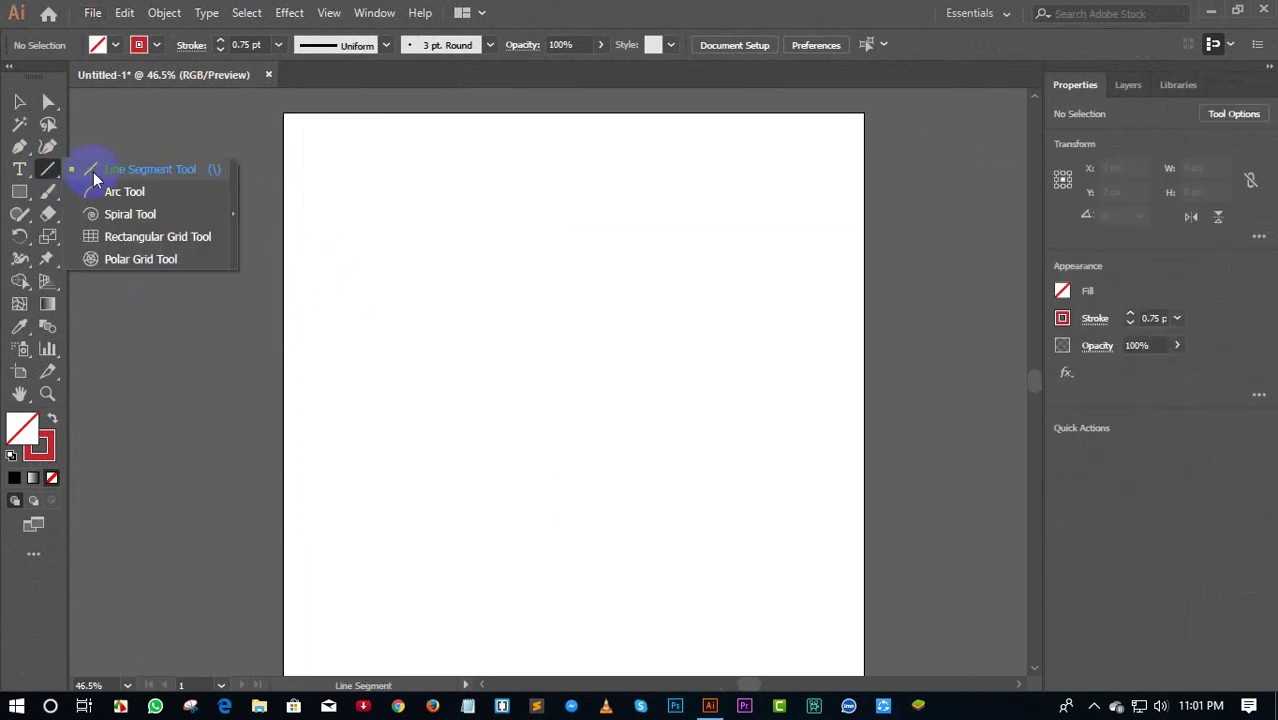
drag(55, 175, 103, 171)
mouse_move(313, 326)
mouse_down()
mouse_move(580, 293)
mouse_move(653, 348)
mouse_move(659, 331)
mouse_move(677, 362)
mouse_up()
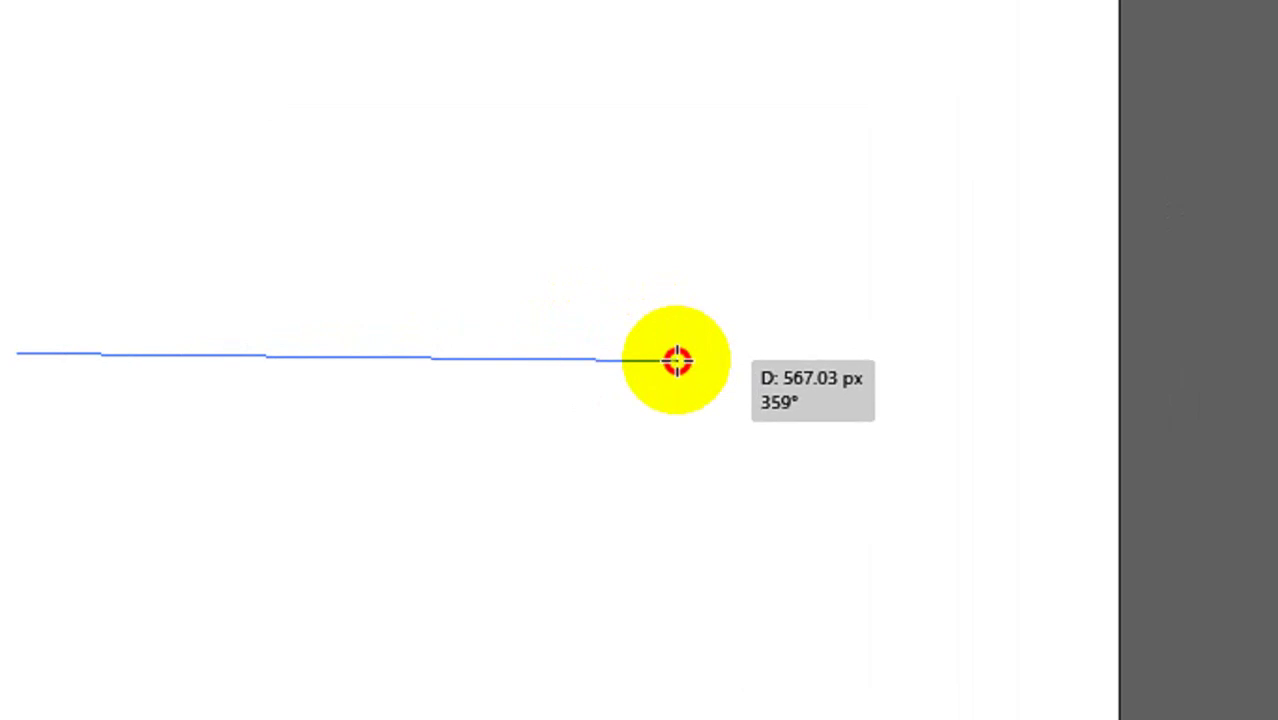
mouse_move(677, 360)
mouse_down()
mouse_move(770, 582)
mouse_move(792, 541)
mouse_up()
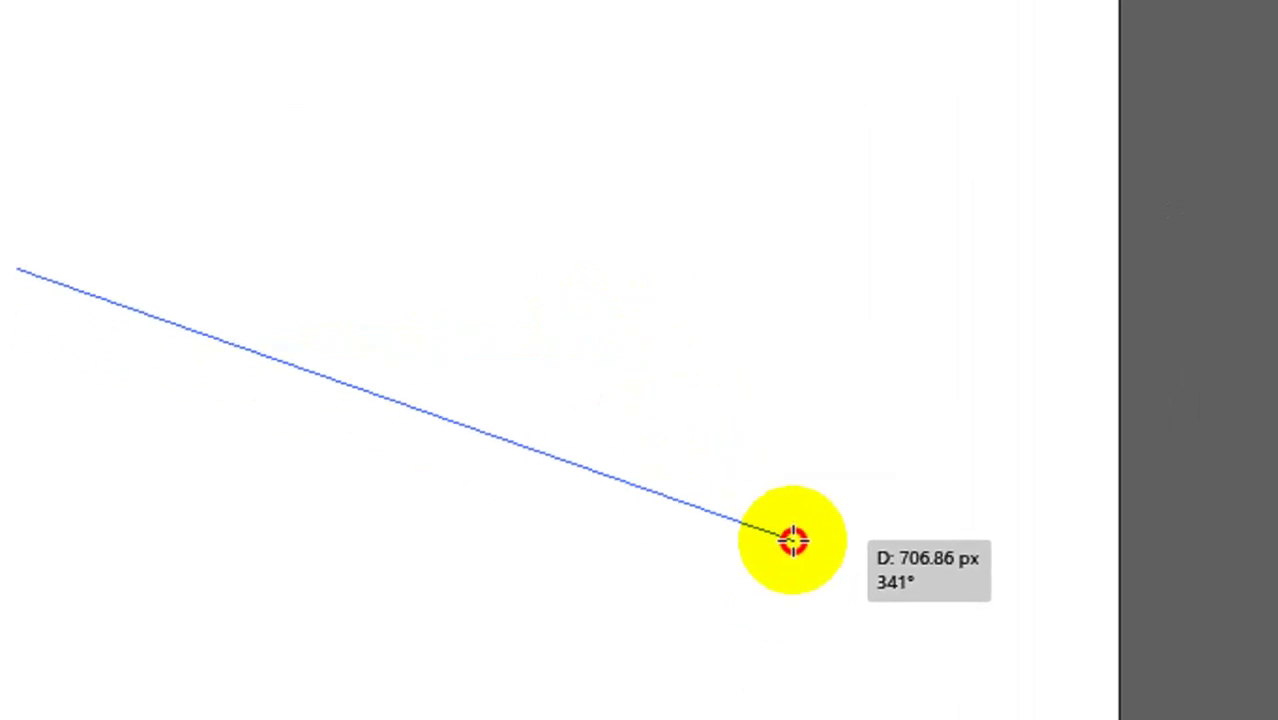
key(shift)
mouse_move(792, 541)
mouse_down()
mouse_move(802, 511)
mouse_move(800, 526)
mouse_move(774, 517)
mouse_move(890, 505)
mouse_move(630, 494)
mouse_move(740, 495)
mouse_move(434, 519)
mouse_move(591, 479)
mouse_move(757, 481)
mouse_up()
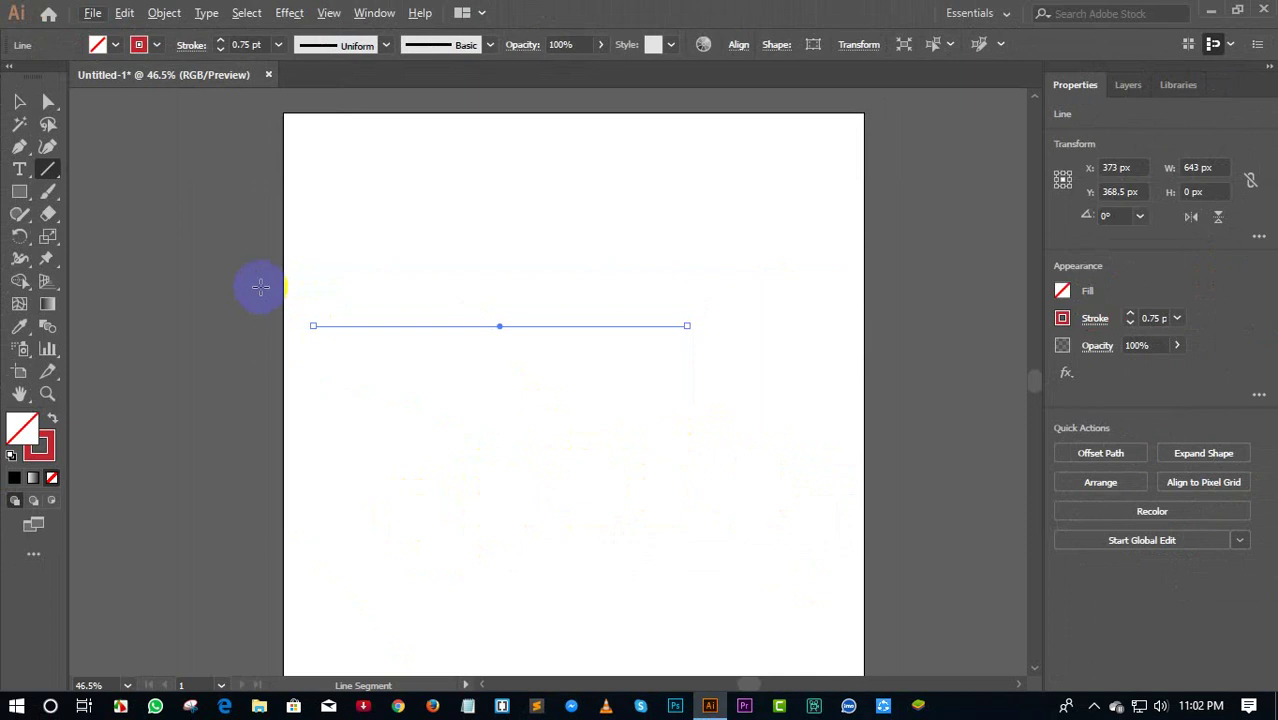
click(259, 287)
click(685, 405)
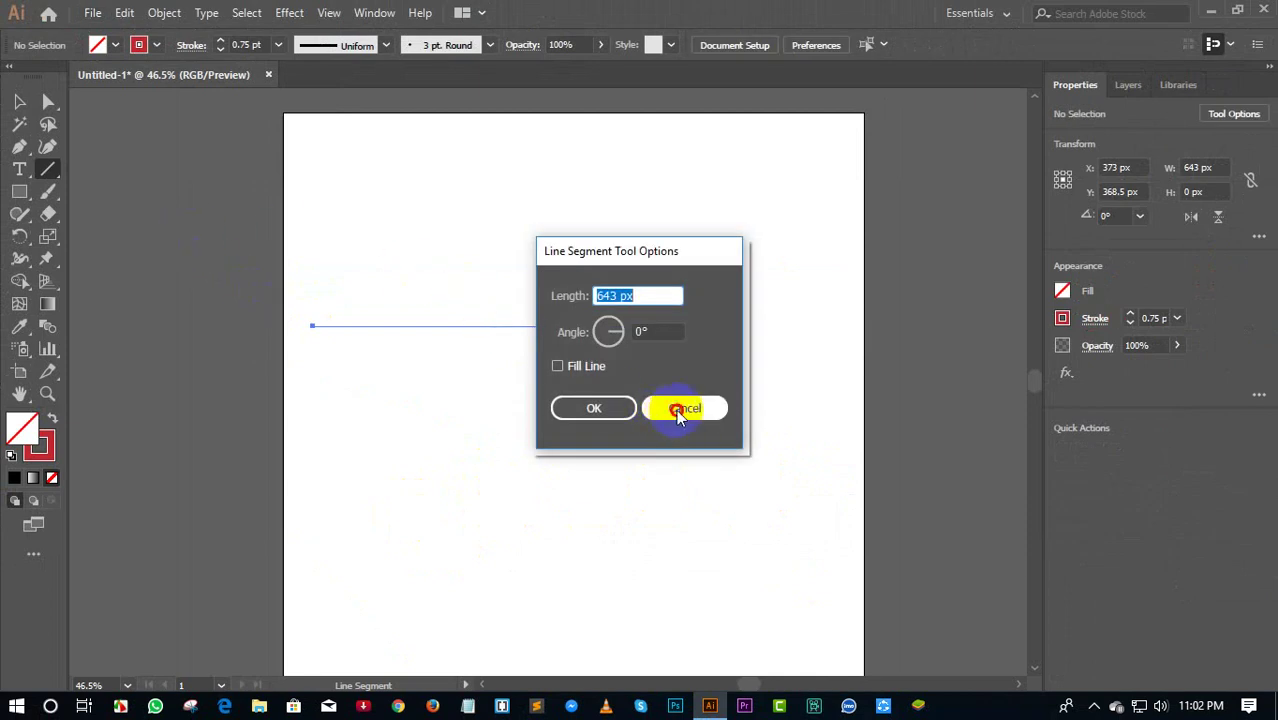
Draw a tall 369 × 544 px arc with the Arc Tool
click(48, 170)
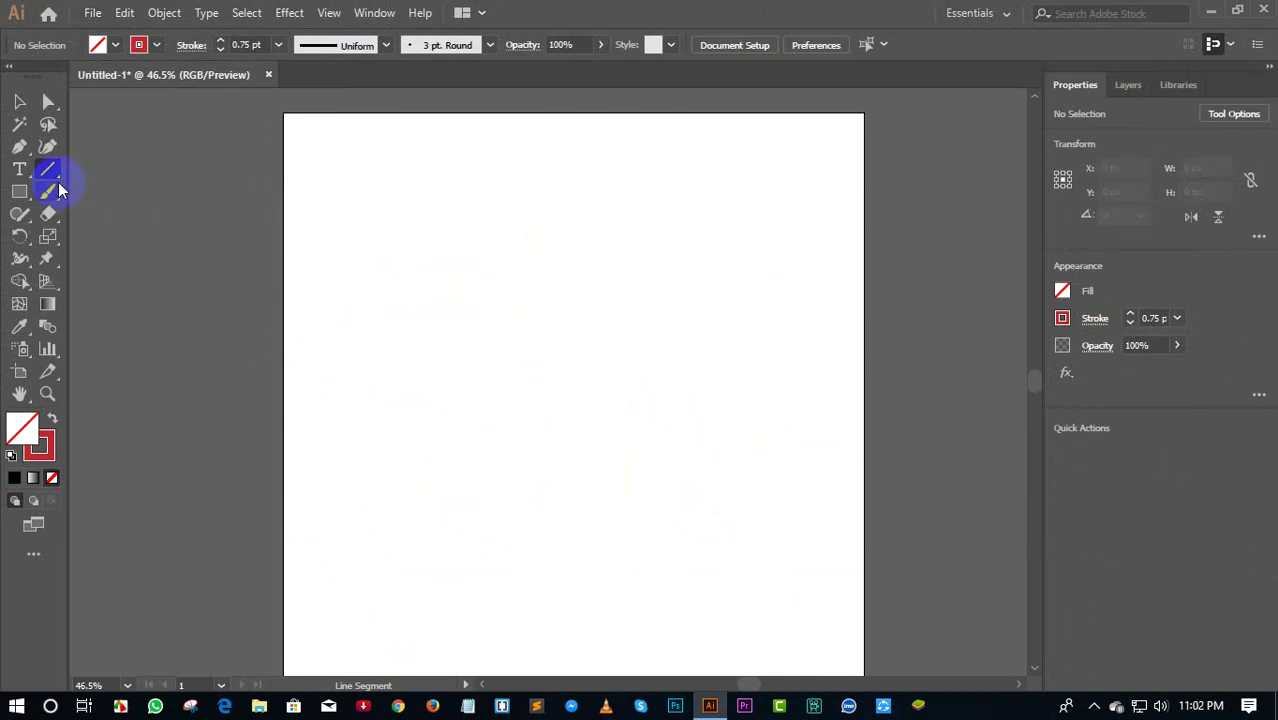
drag(48, 170, 149, 200)
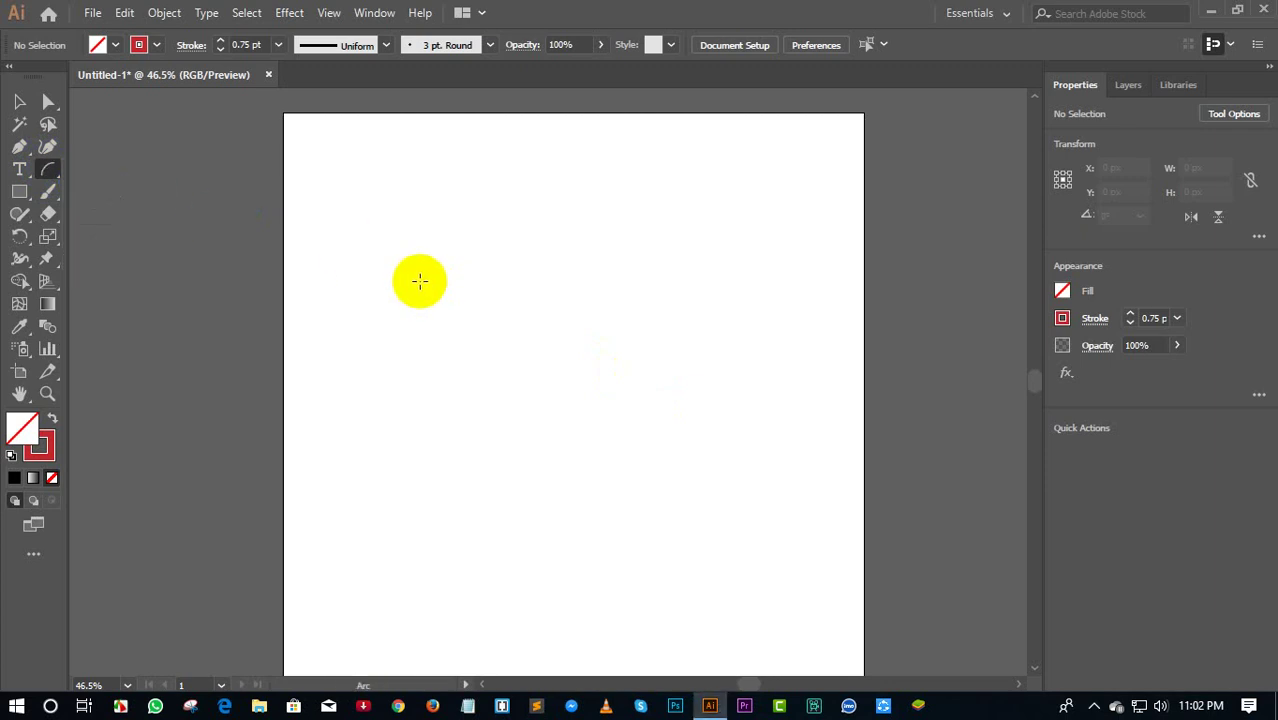
mouse_move(413, 284)
mouse_down()
mouse_move(795, 438)
mouse_move(693, 428)
mouse_up()
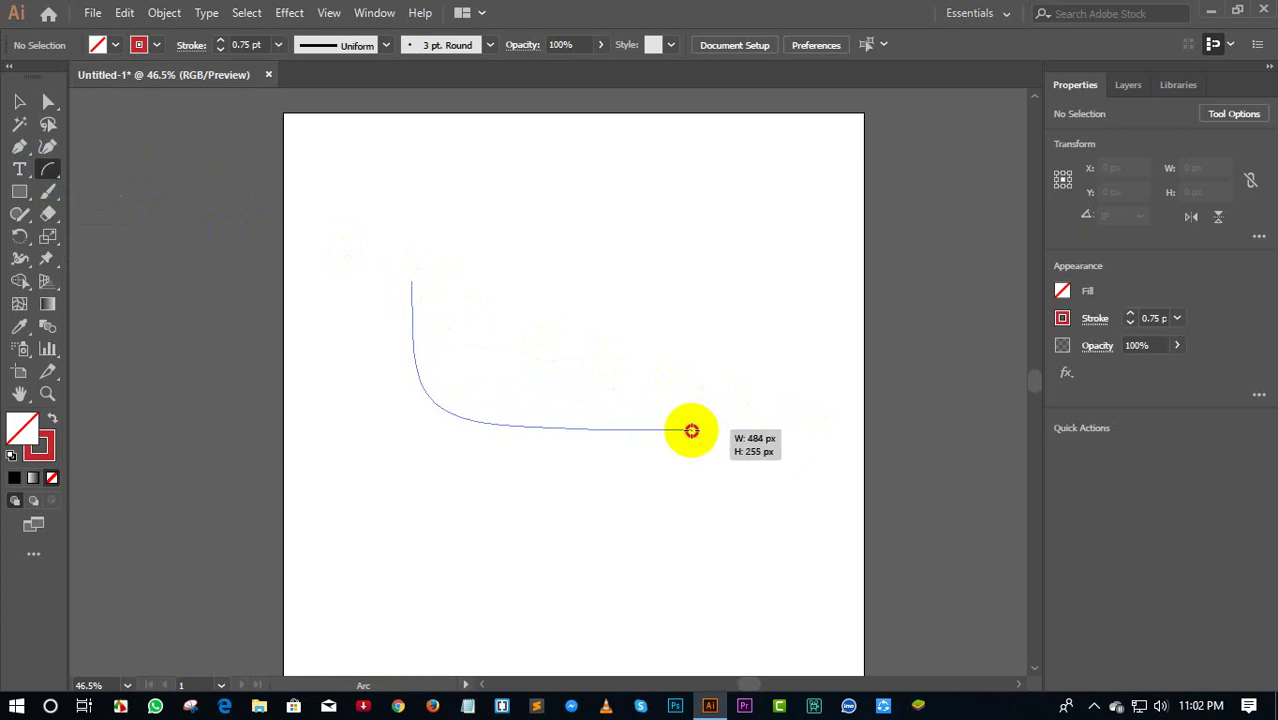
mouse_move(693, 428)
mouse_down()
mouse_move(619, 437)
mouse_move(556, 554)
mouse_move(576, 582)
mouse_move(625, 560)
mouse_move(707, 423)
mouse_move(646, 576)
mouse_move(659, 599)
mouse_move(754, 608)
mouse_move(626, 598)
mouse_up()
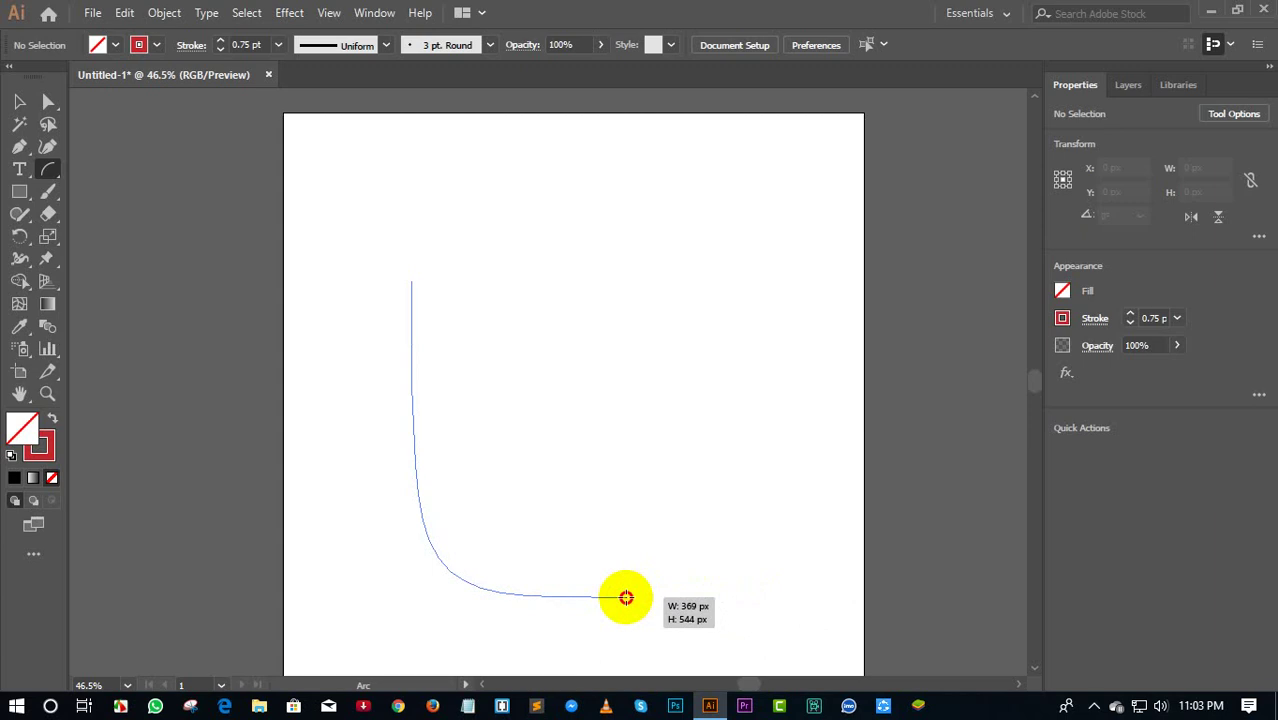
drag(626, 598, 626, 598)
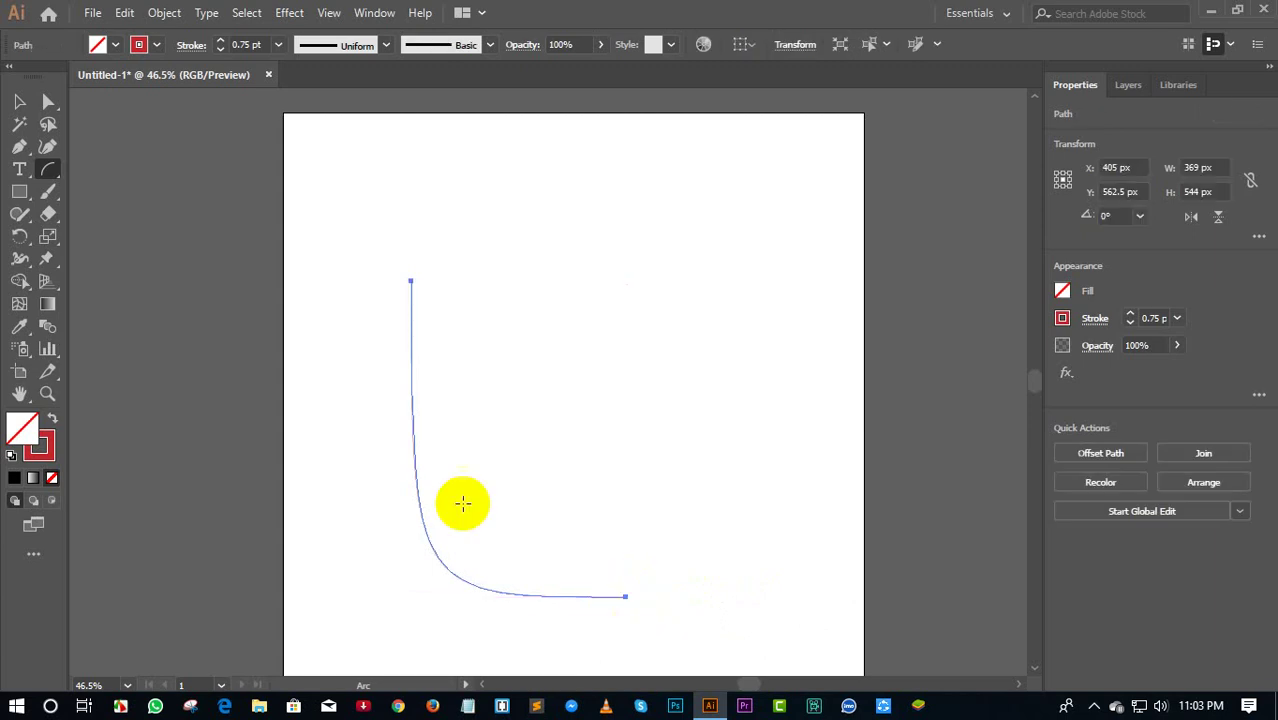
Check the arc's bounds and cancel its Arc options, then delete the arc
click(8, 96)
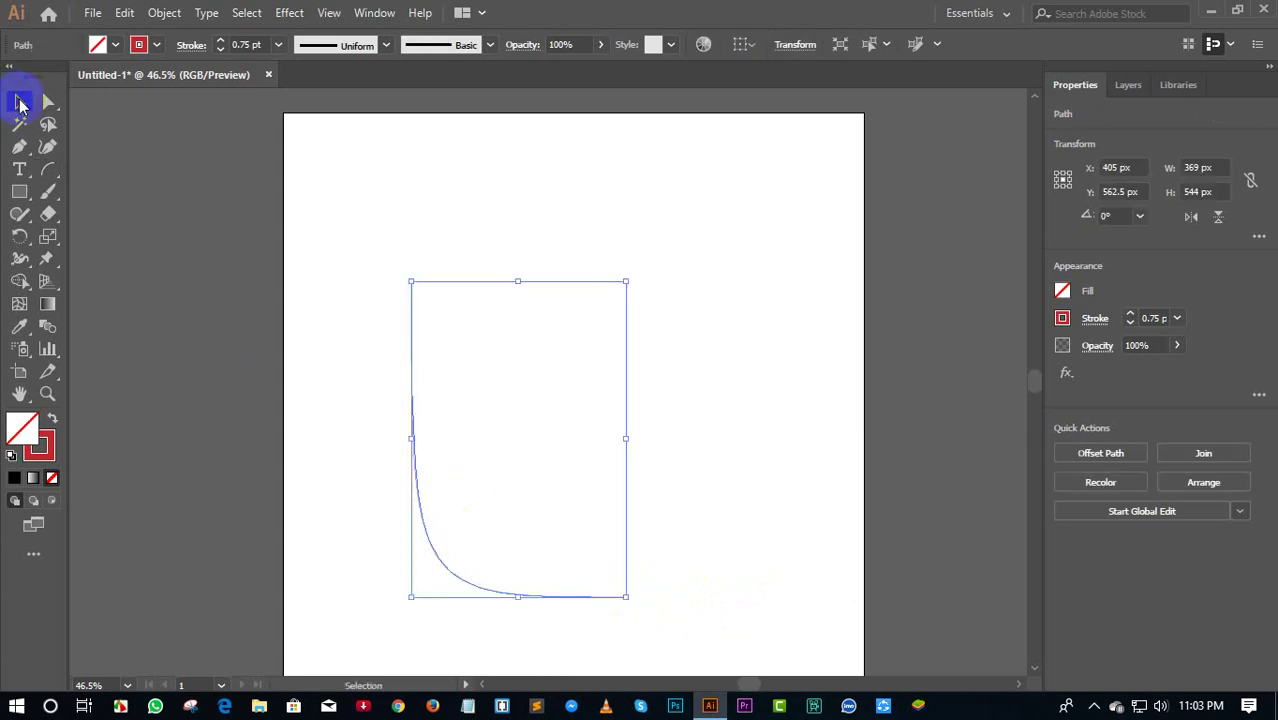
click(50, 172)
click(345, 197)
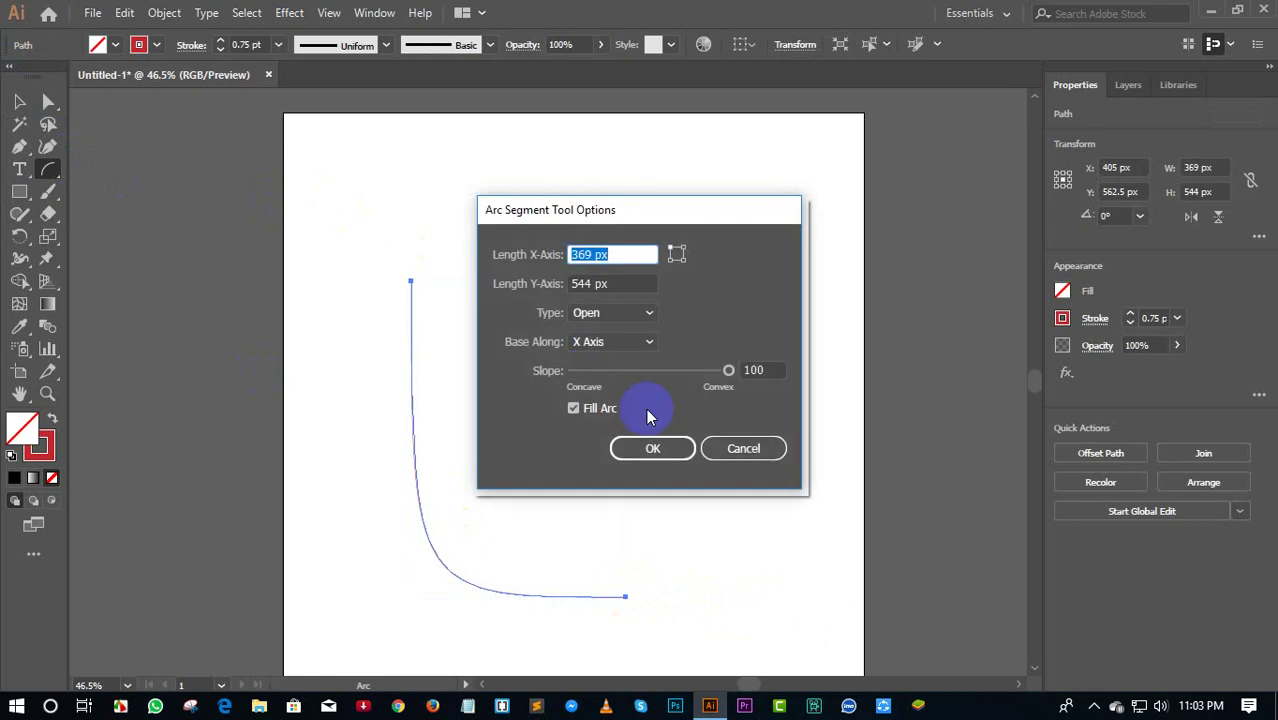
click(724, 446)
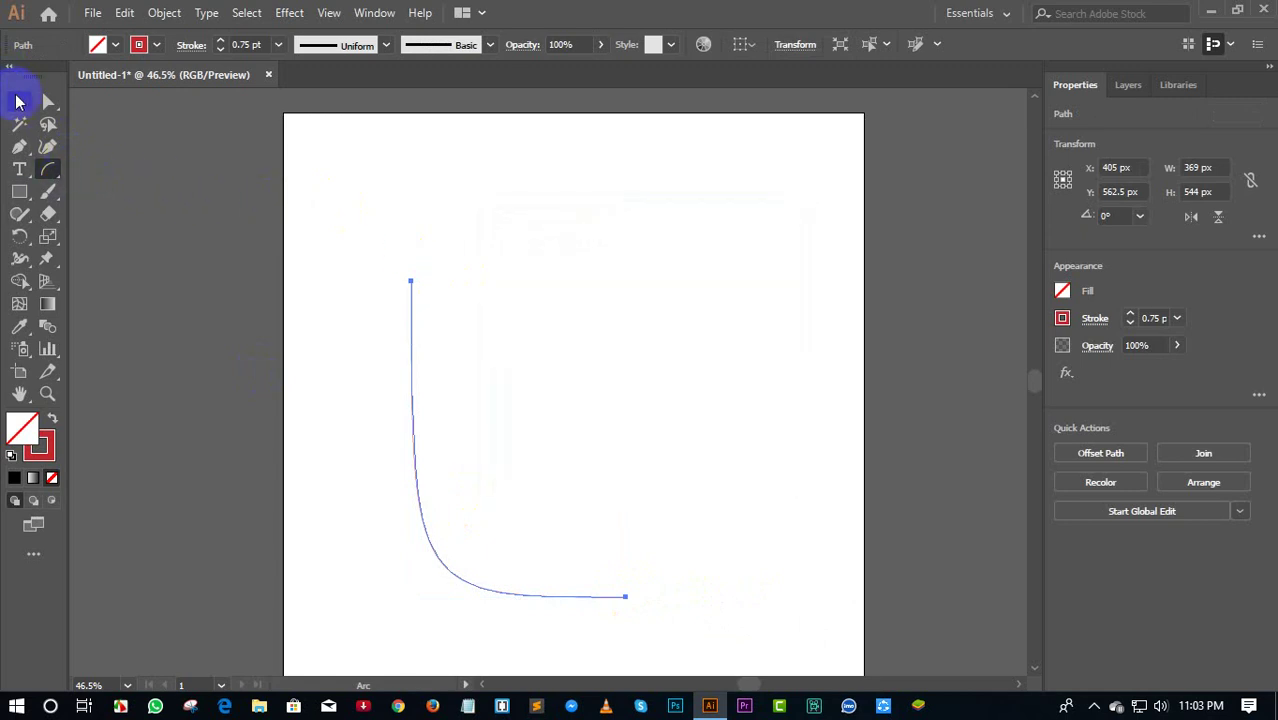
click(21, 102)
key(Delete)
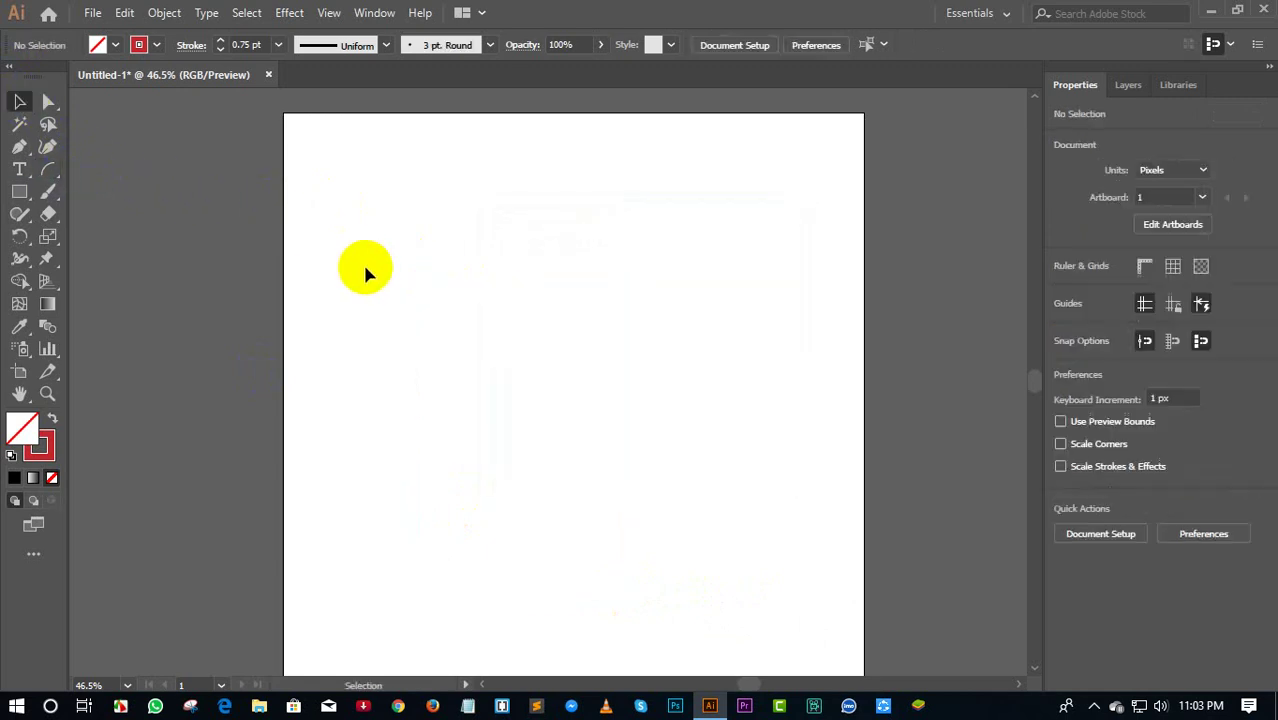
click(63, 172)
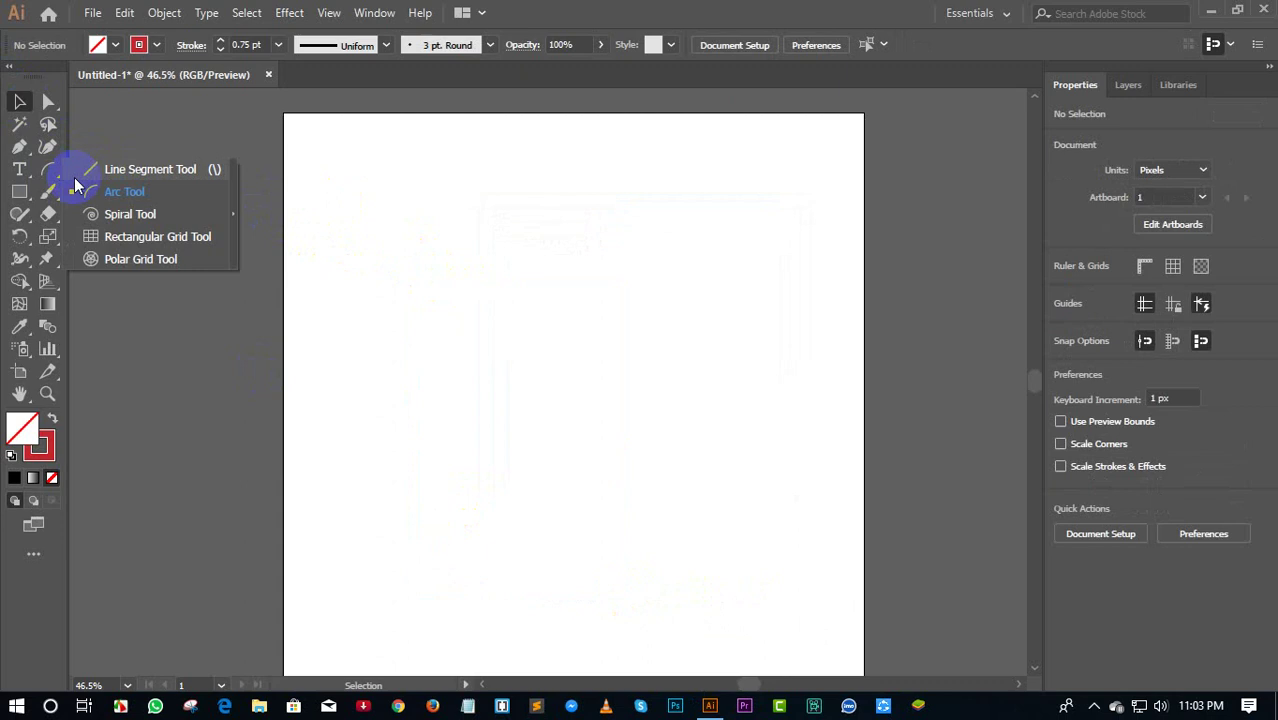
Draw a roughly 332 × 372 px spiral, adjusting its windings with Up/Down arrows
click(130, 216)
mouse_move(396, 226)
mouse_down()
mouse_move(461, 328)
mouse_move(430, 233)
mouse_move(456, 312)
mouse_up()
drag(459, 341, 459, 343)
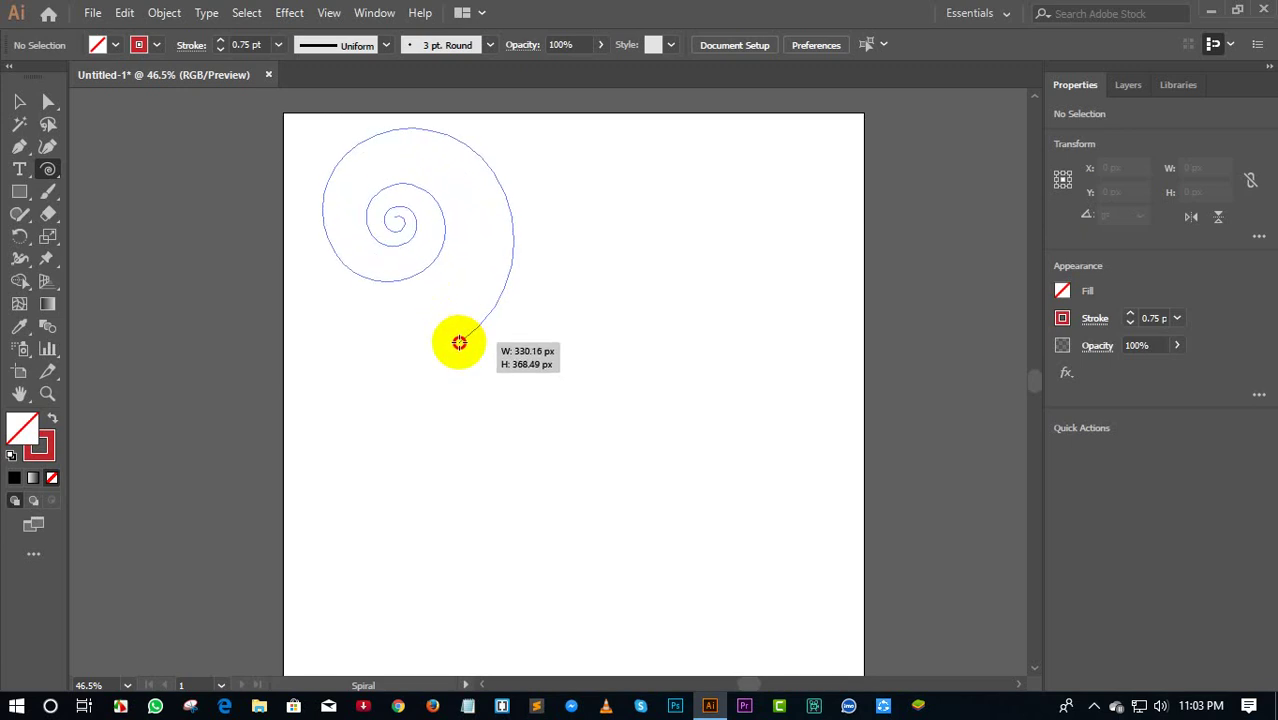
key(Down)
key(Down)
key(Down)
key(Down)
key(Down)
key(Down)
key(Up)
key(Up)
key(Up)
key(Up)
key(Up)
key(Down)
key(Down)
key(Down)
key(Down)
key(Down)
key(Up)
key(Up)
key(Up)
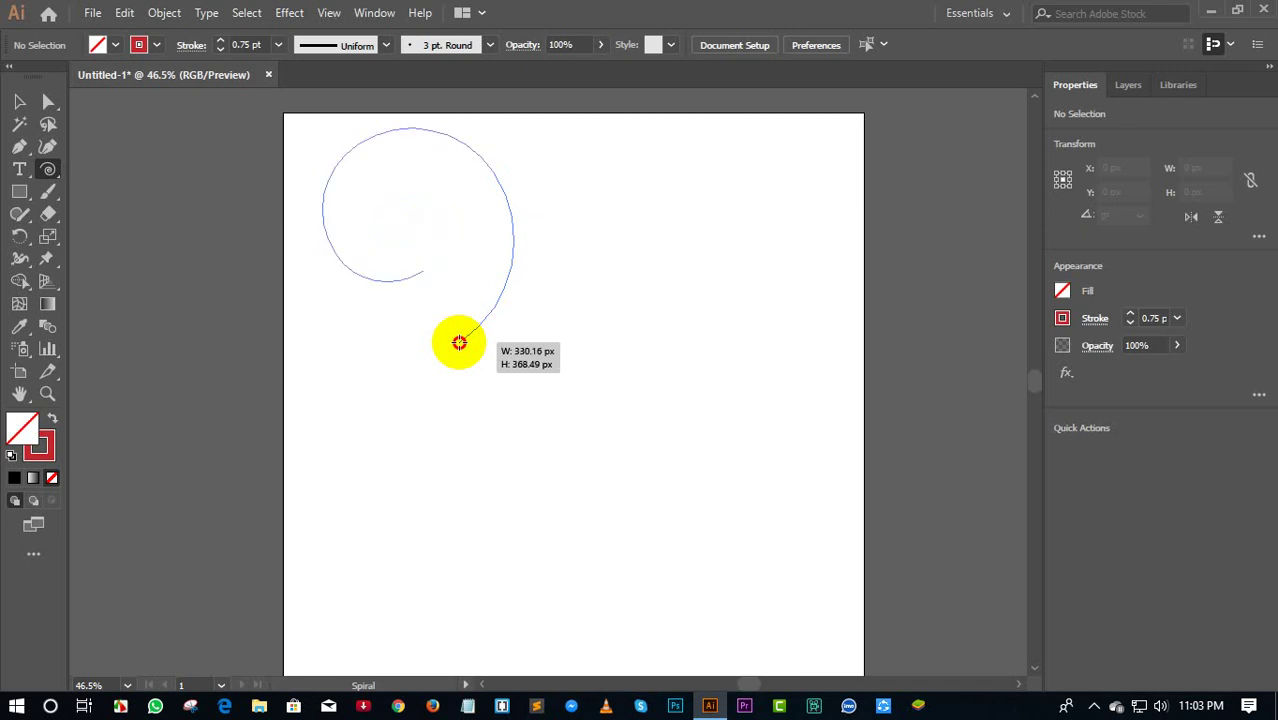
key(Up)
key(Up)
key(Down)
drag(459, 344, 459, 344)
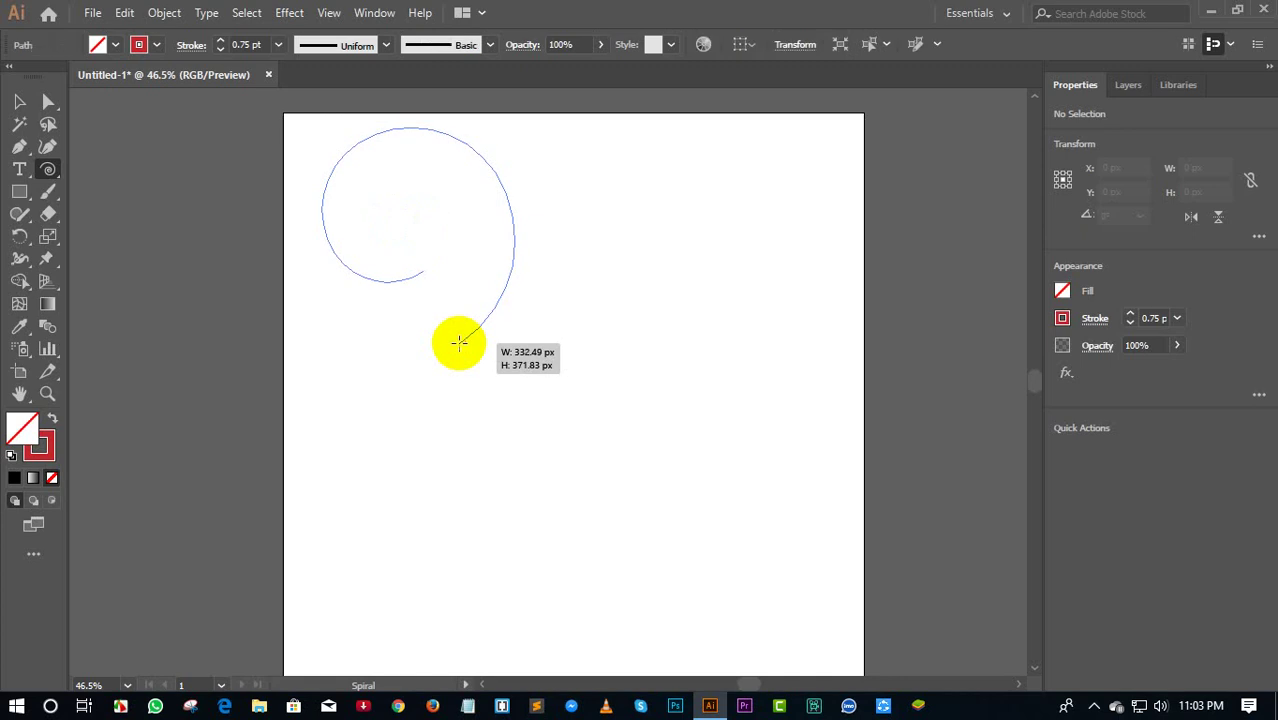
Select and delete the spiral, leaving the artboard blank
click(16, 102)
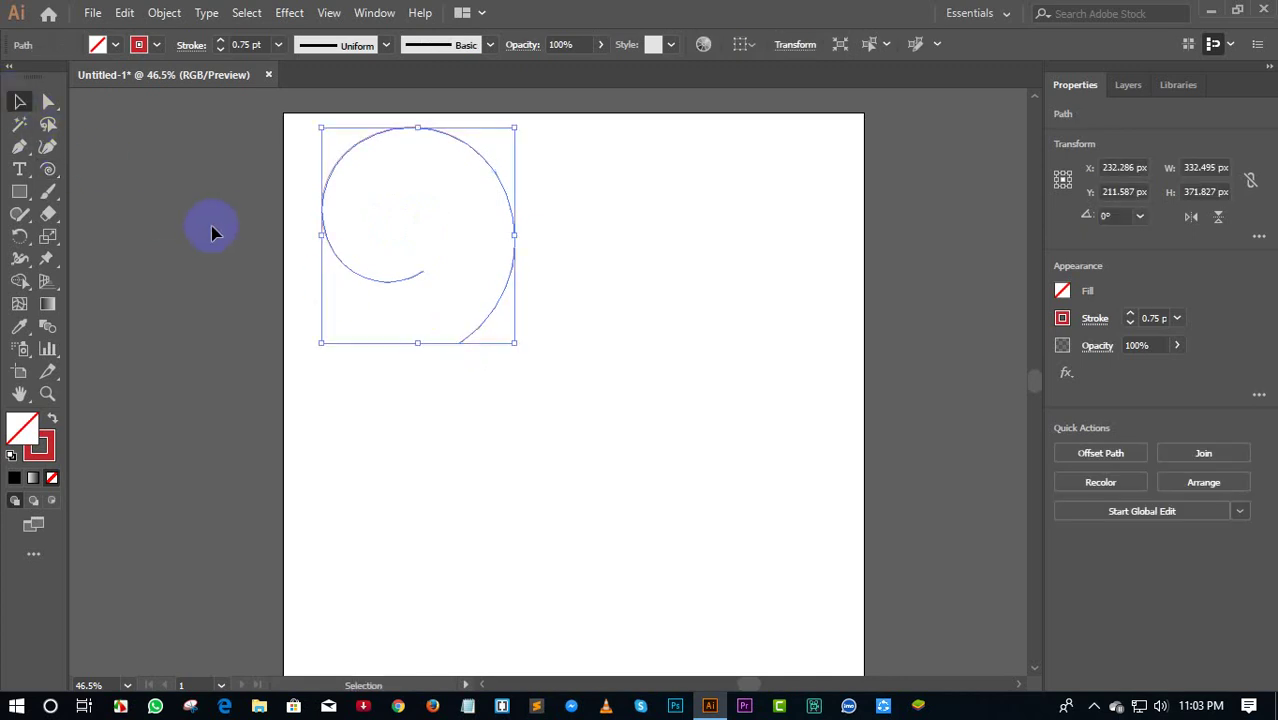
key(Delete)
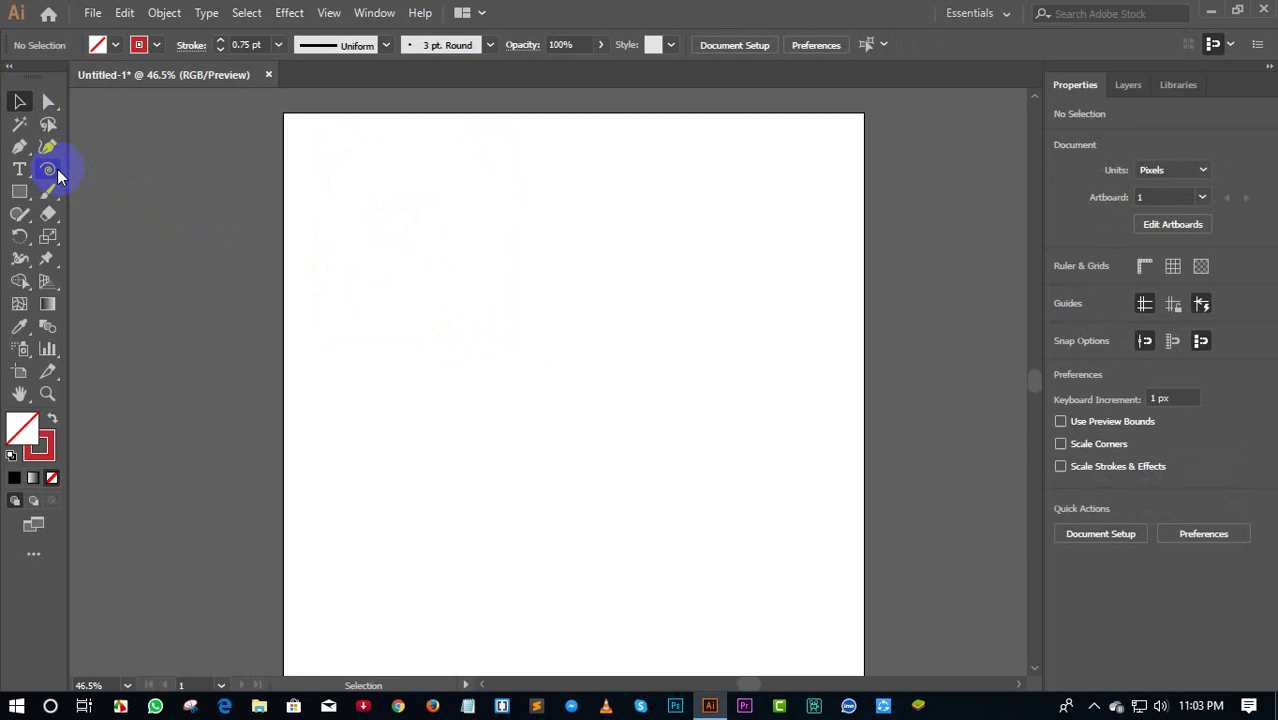
drag(48, 169, 117, 215)
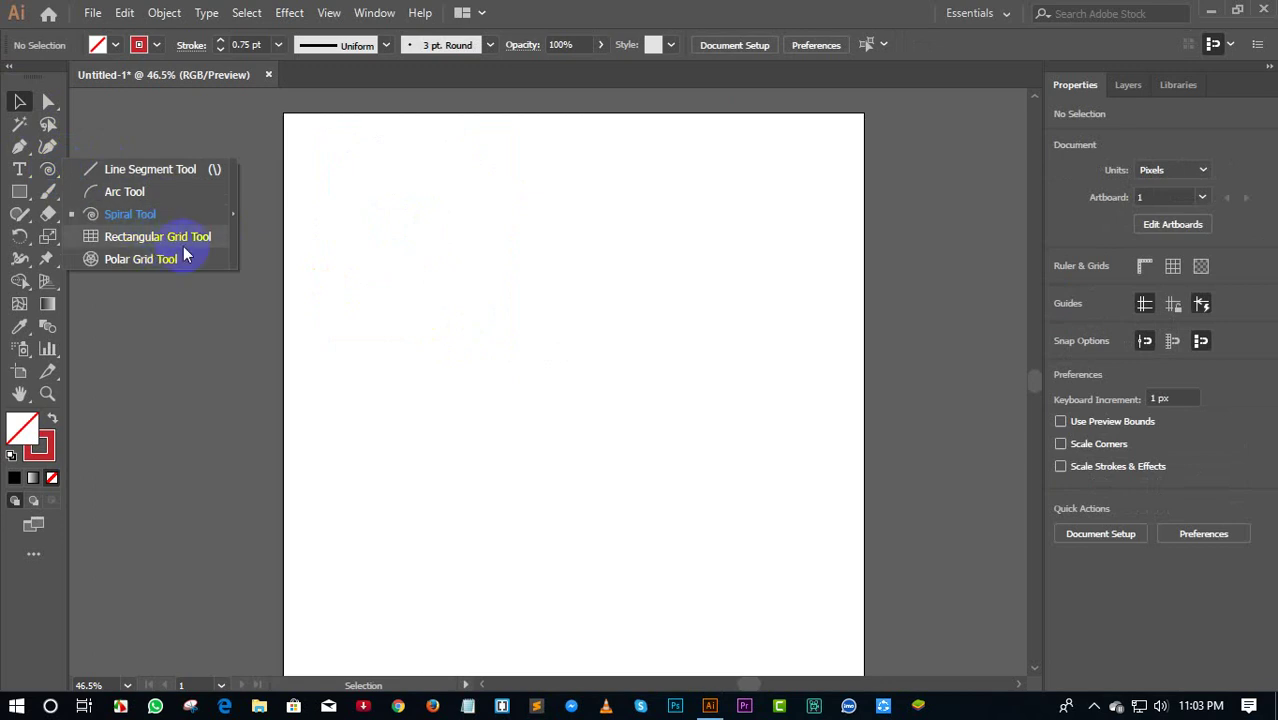
drag(160, 247, 185, 244)
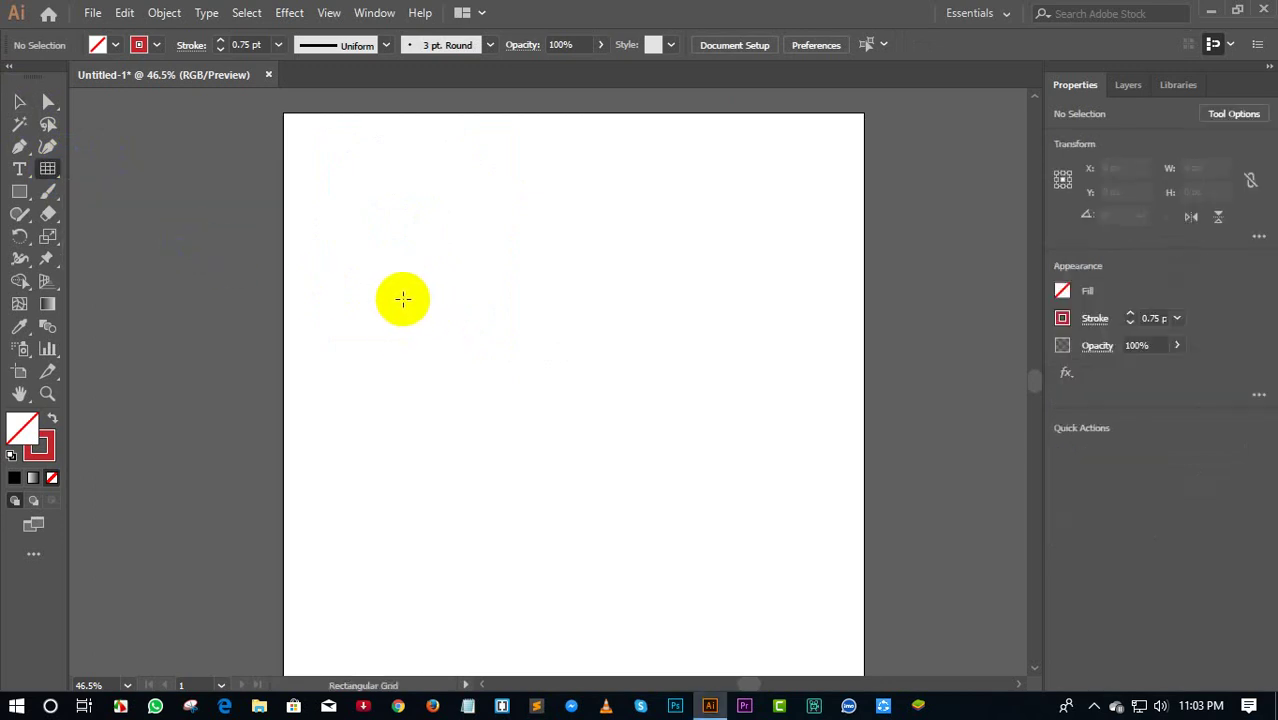
mouse_move(378, 281)
mouse_down()
mouse_move(663, 485)
mouse_move(699, 466)
mouse_move(693, 551)
mouse_move(712, 532)
mouse_up()
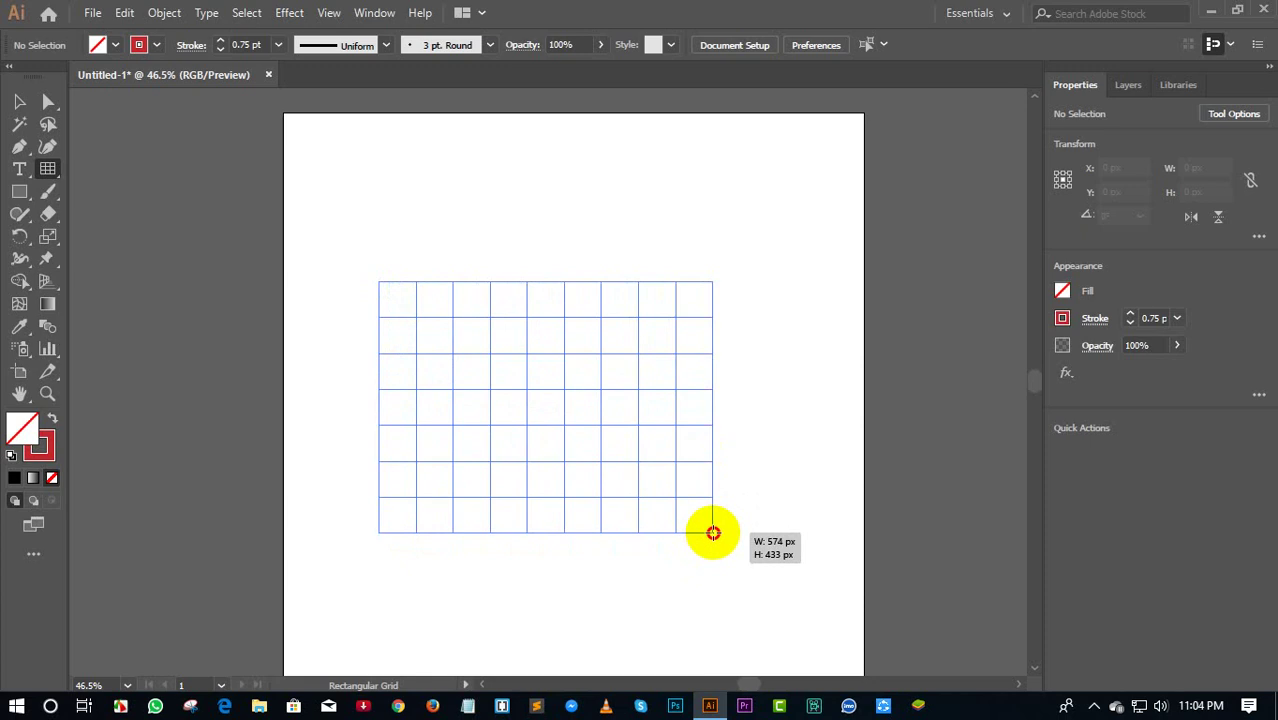
drag(712, 532, 720, 534)
key(Up)
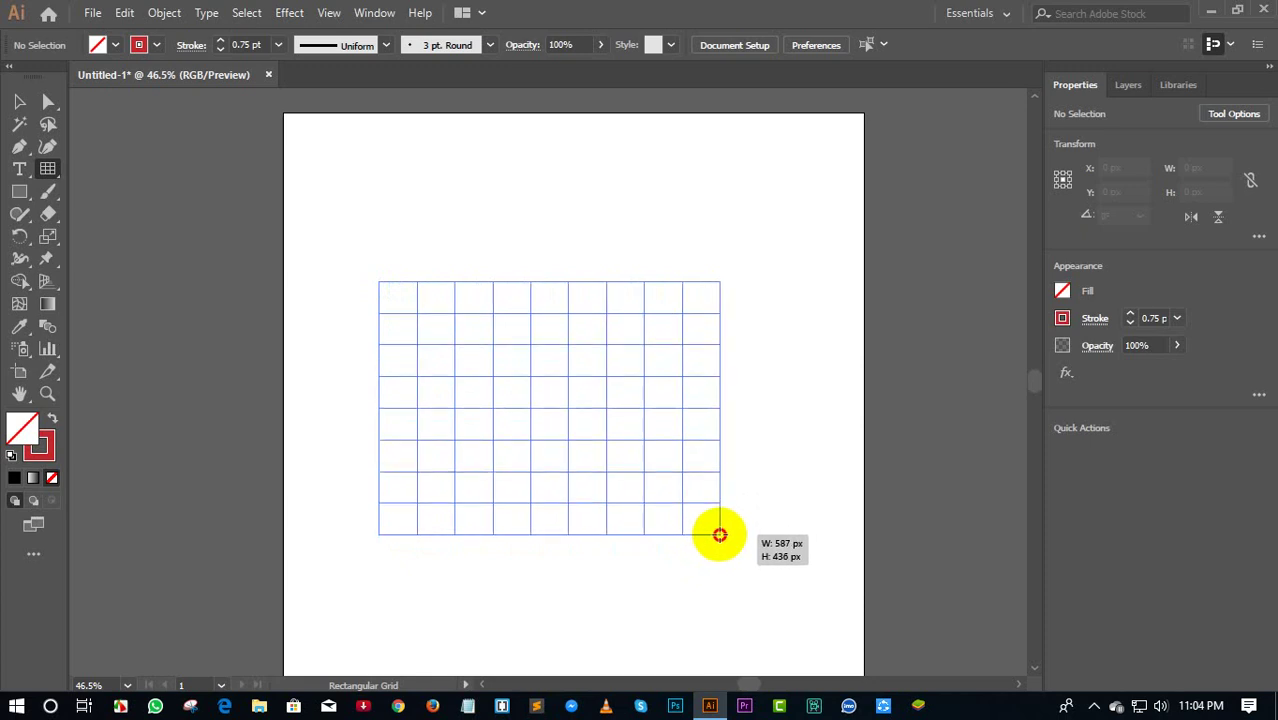
key(Up)
key(Down)
key(Down)
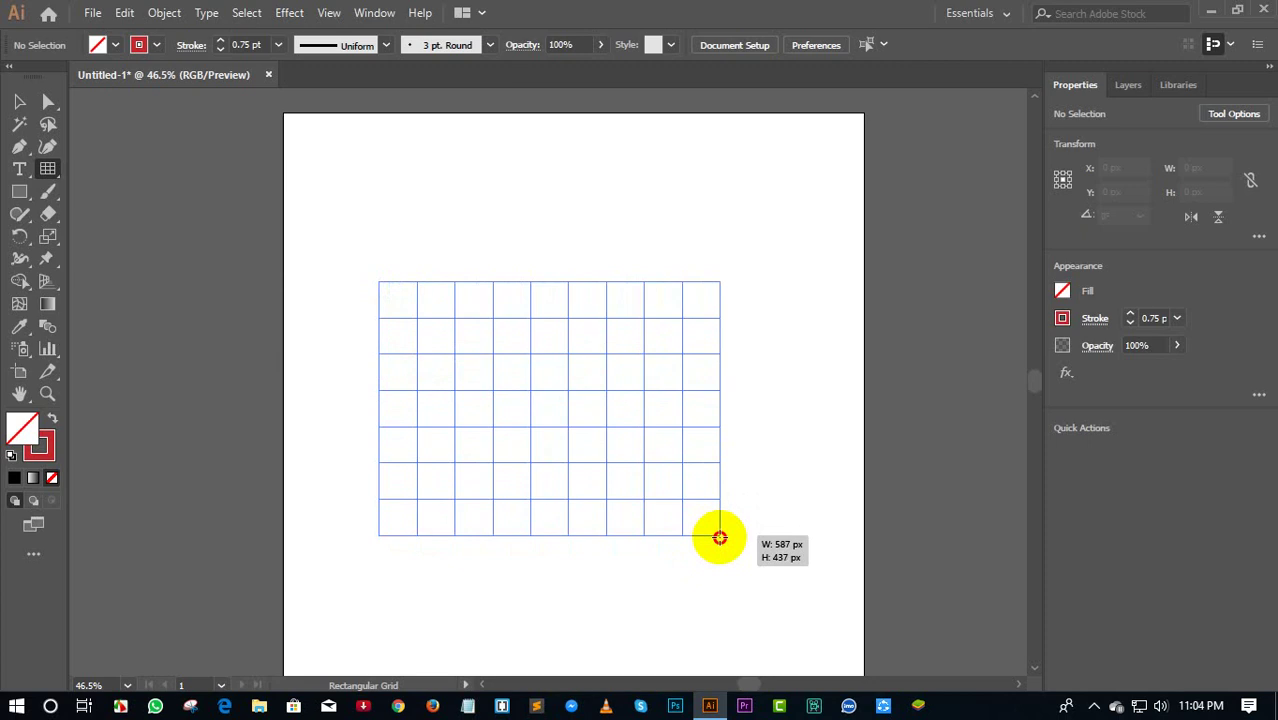
drag(720, 534, 721, 538)
key(Up)
key(Up)
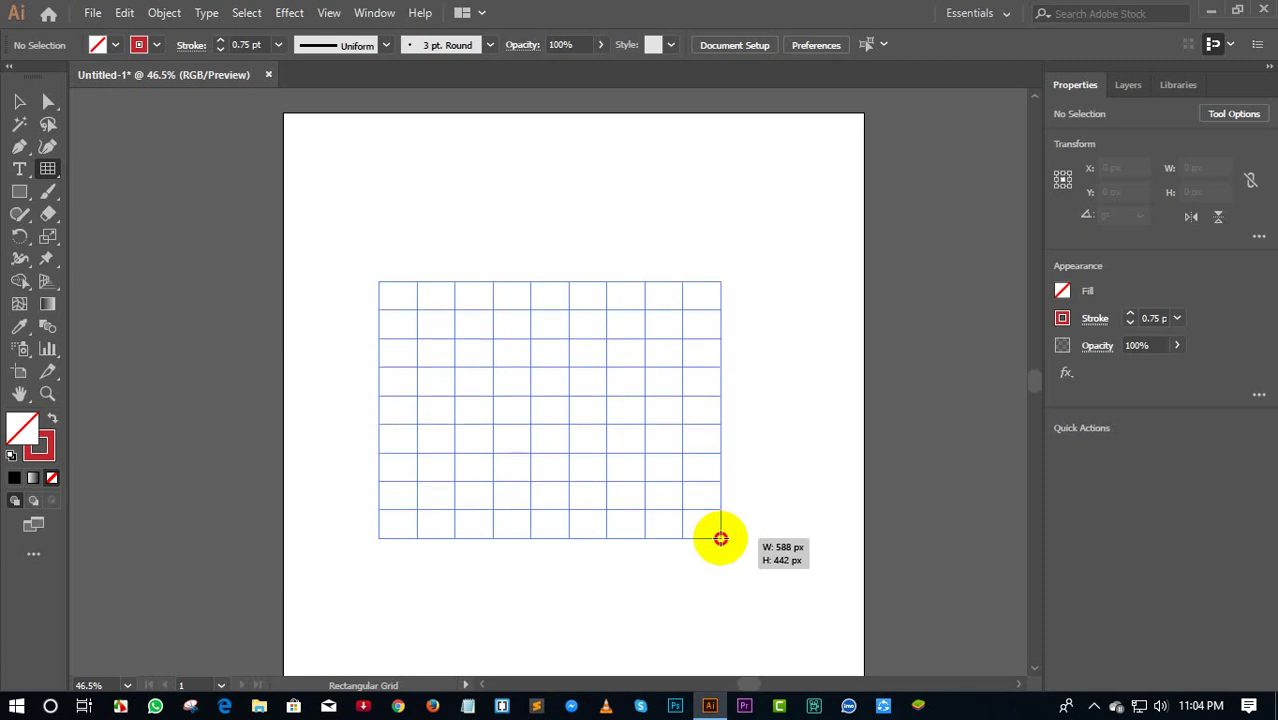
key(Up)
key(Down)
key(Down)
key(Down)
key(Down)
key(Left)
key(Left)
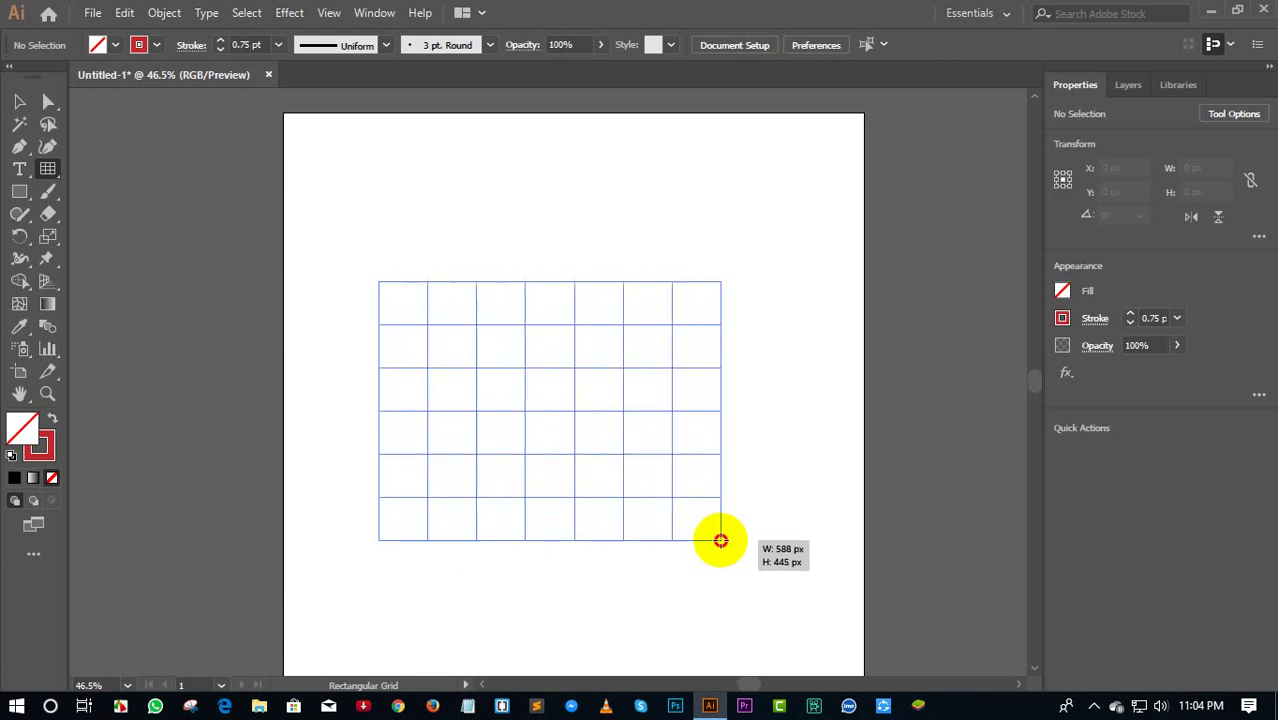
key(Left)
key(Left)
key(Left)
key(Right)
drag(720, 538, 722, 549)
key(Right)
key(Right)
key(Up)
key(Up)
key(Up)
key(Up)
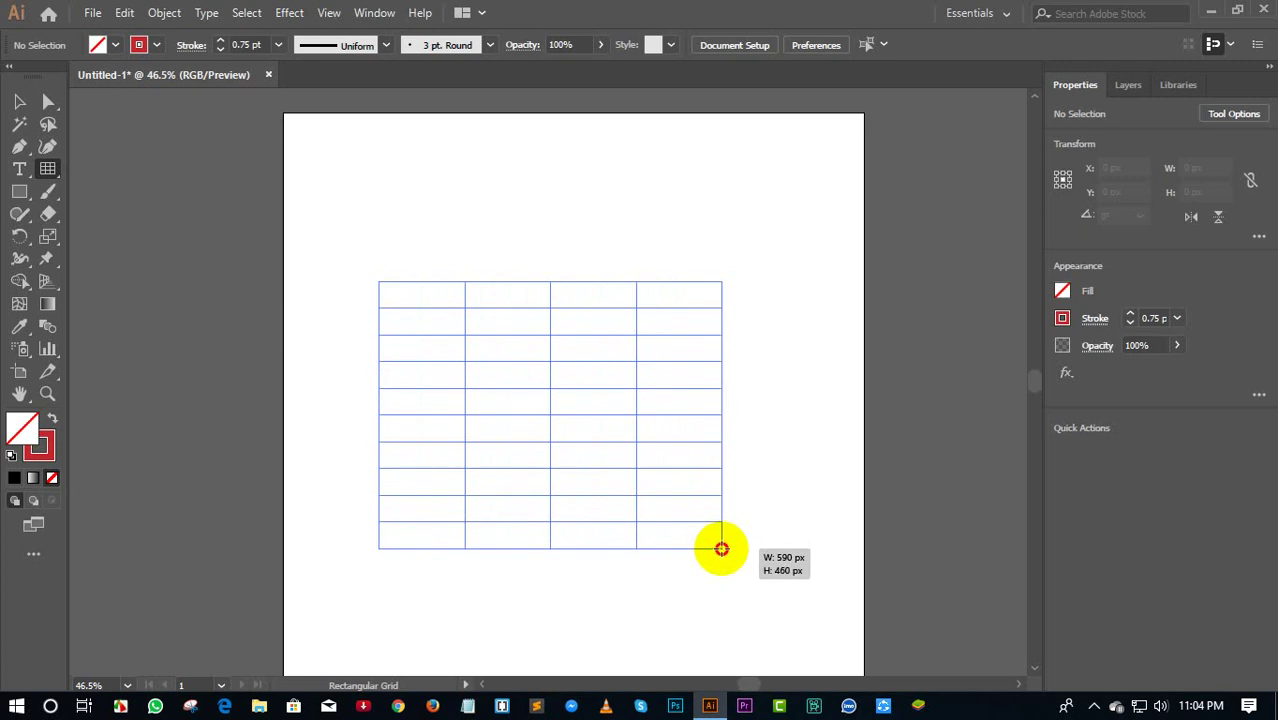
key(Down)
key(Down)
key(Down)
key(Down)
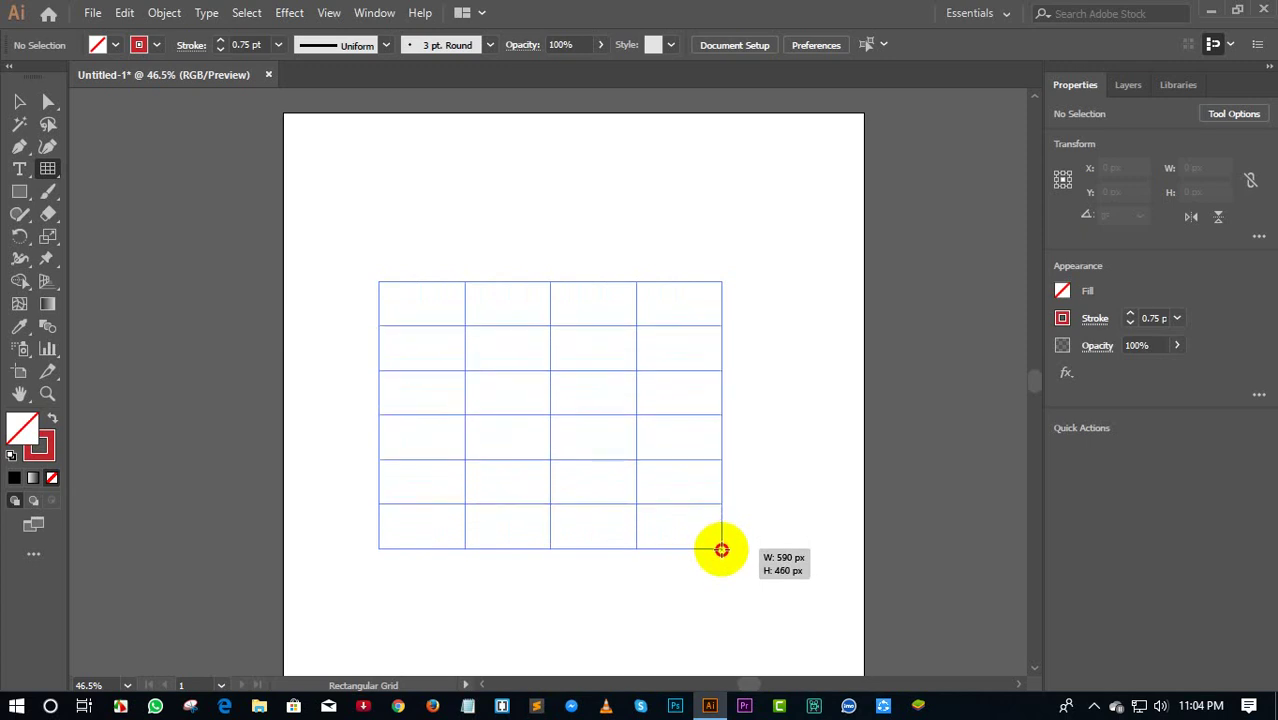
drag(722, 549, 722, 550)
key(Right)
key(Right)
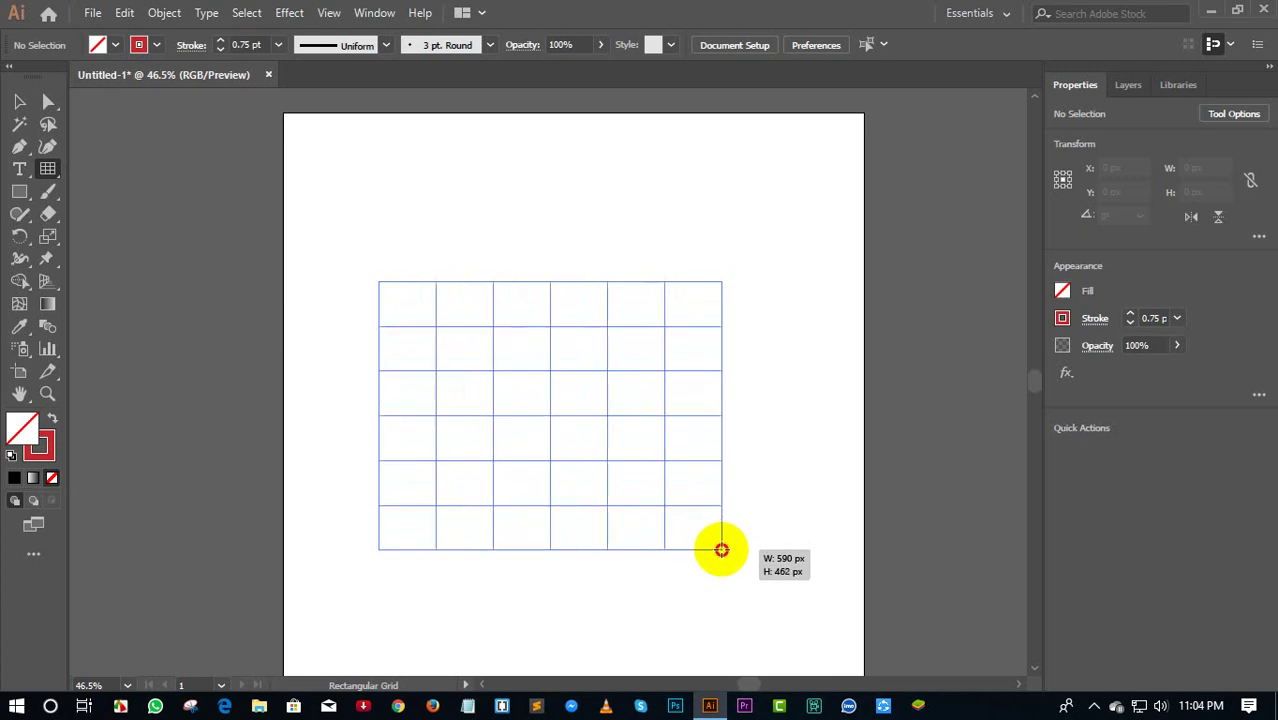
key(Right)
key(Right)
key(Down)
key(Down)
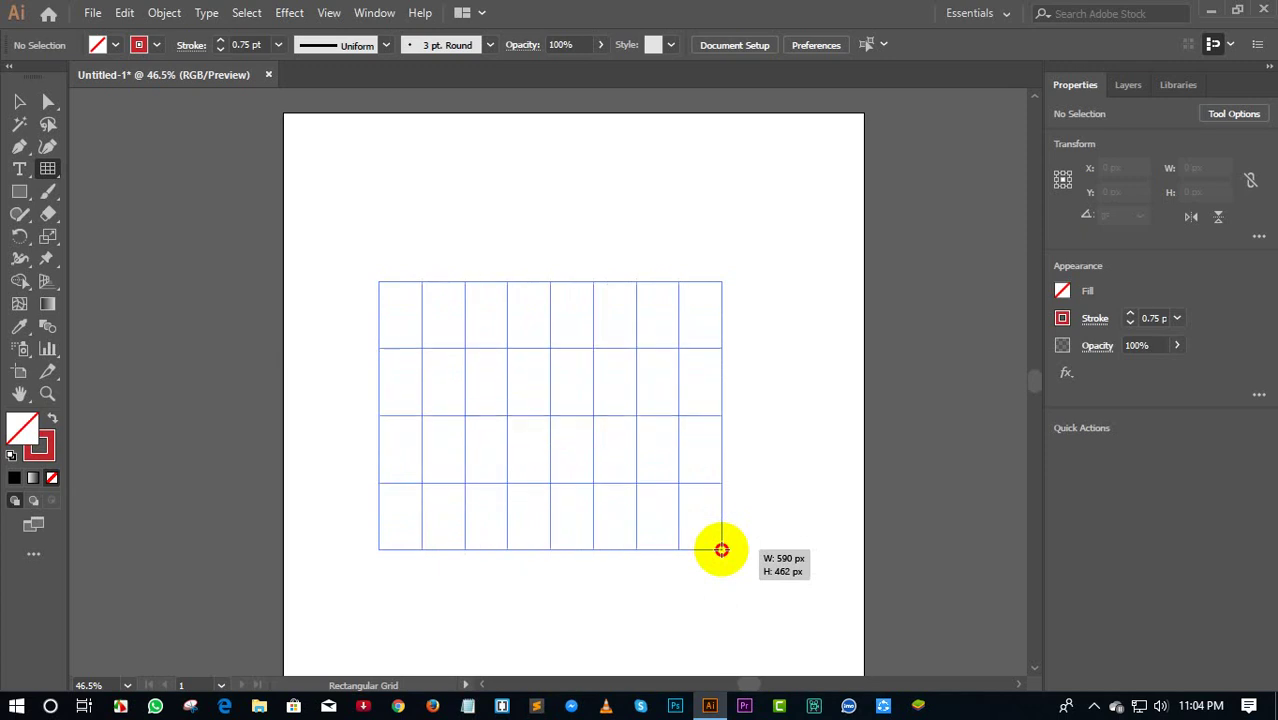
key(Up)
key(Up)
key(Up)
key(Up)
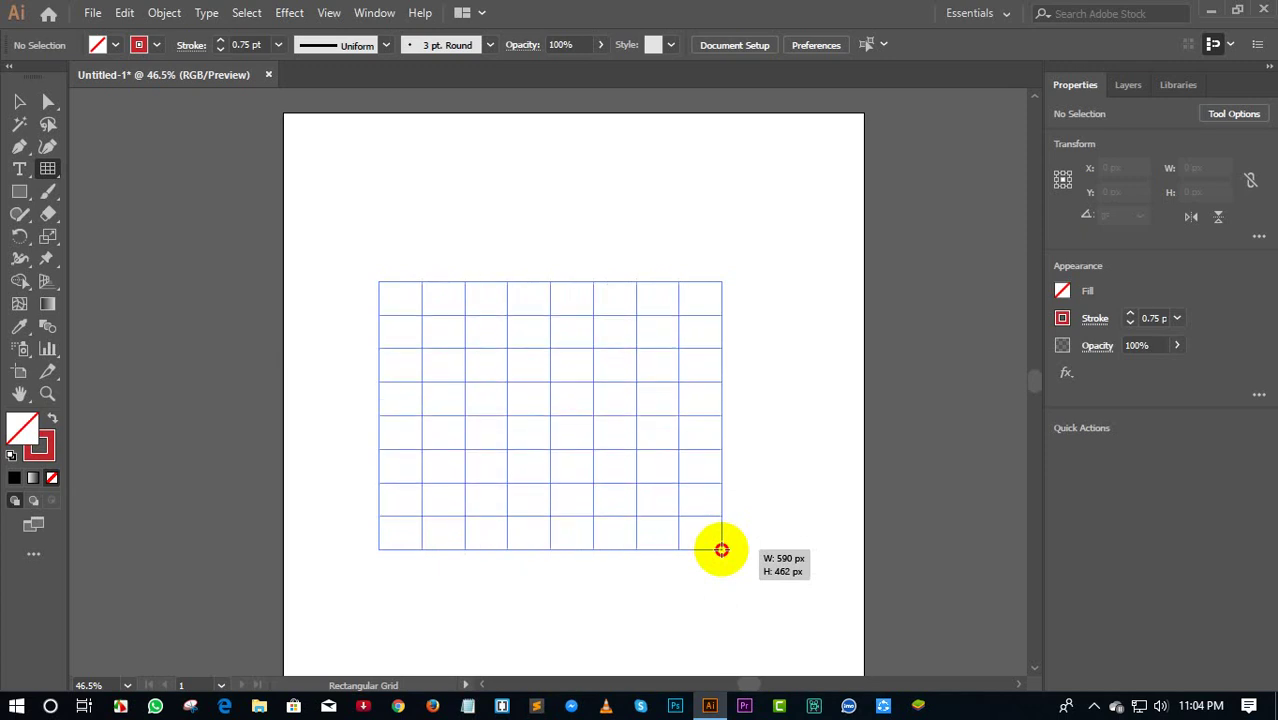
mouse_move(722, 549)
mouse_down()
mouse_move(802, 593)
mouse_move(776, 573)
mouse_up()
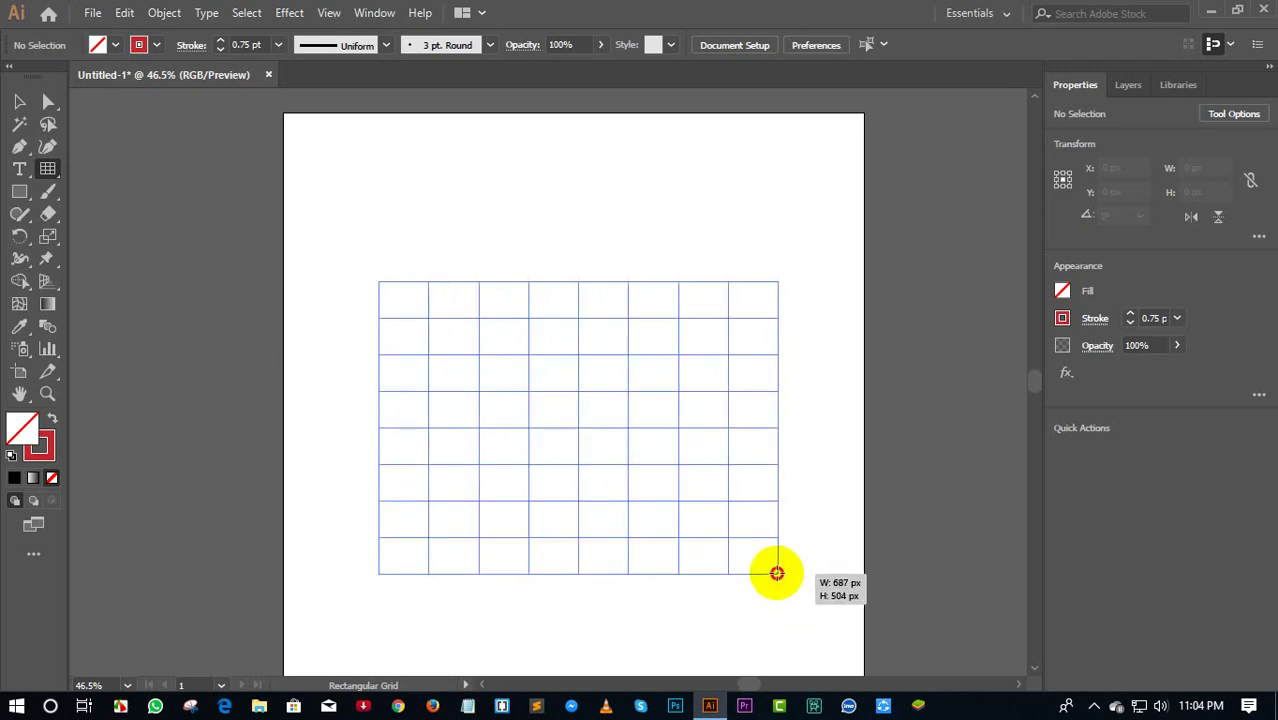
key(Up)
key(Up)
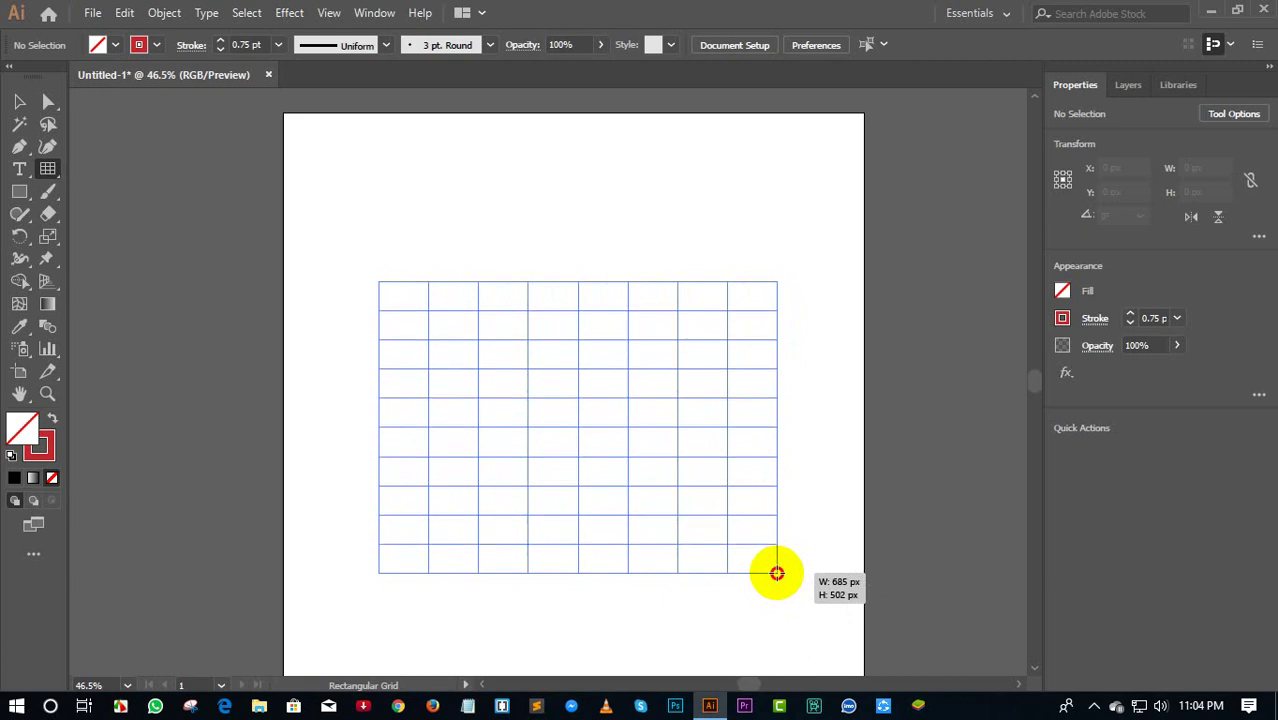
key(Down)
key(Down)
key(Down)
key(Down)
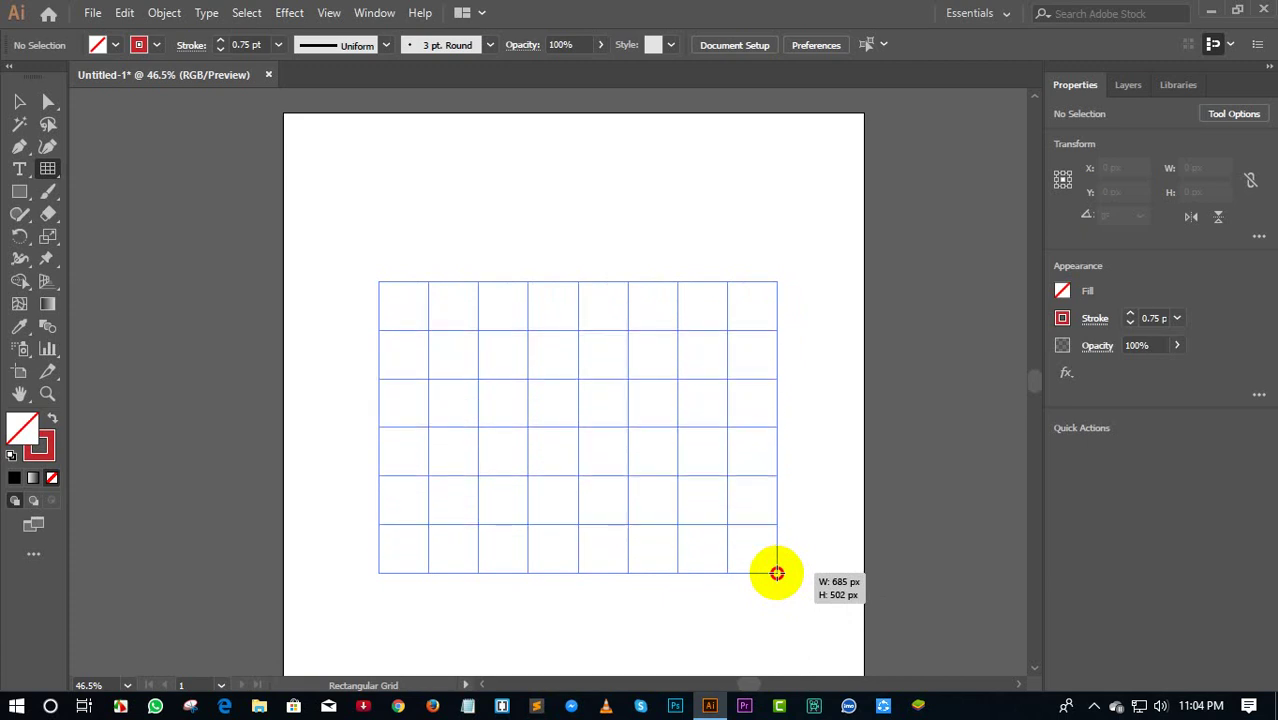
drag(777, 573, 777, 573)
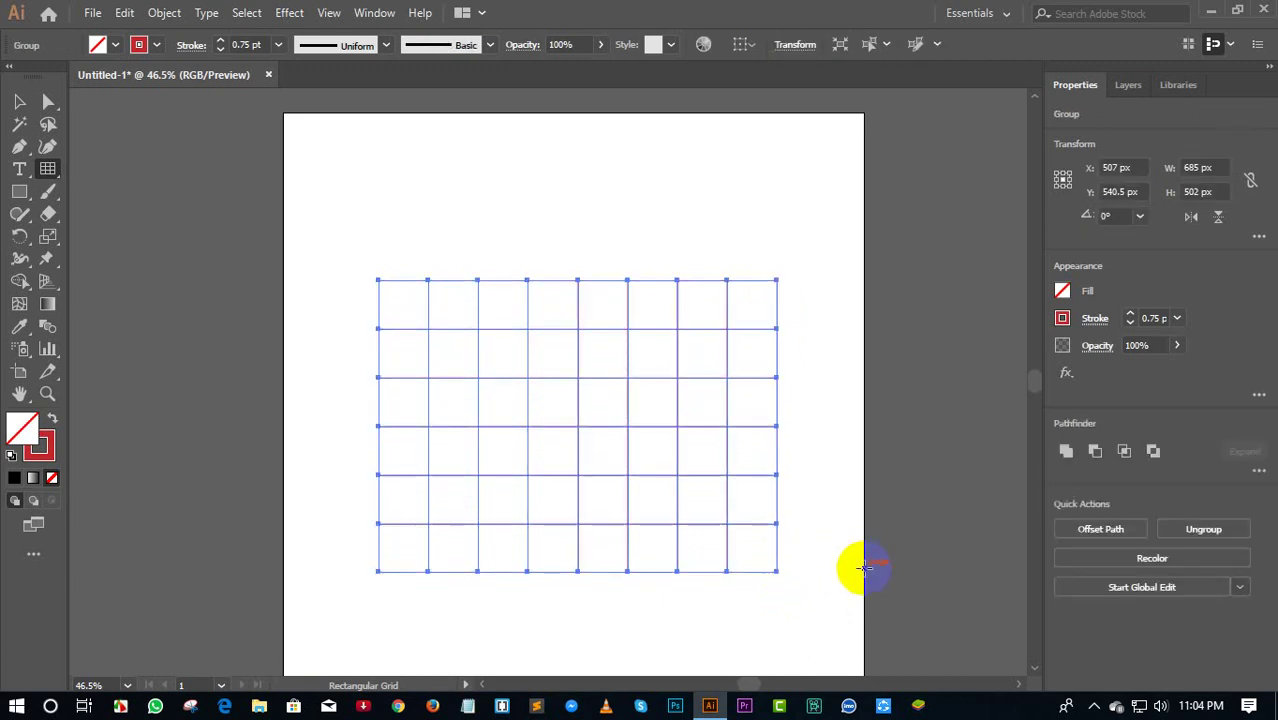
drag(862, 568, 862, 568)
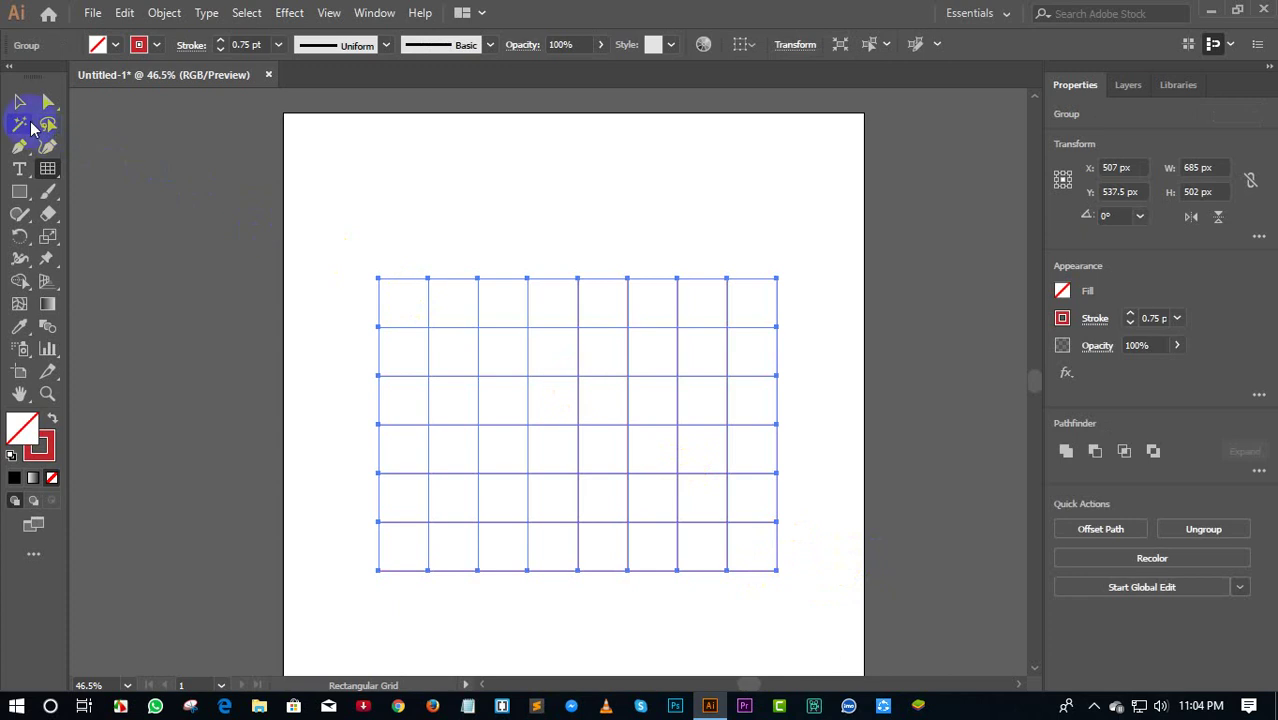
click(19, 101)
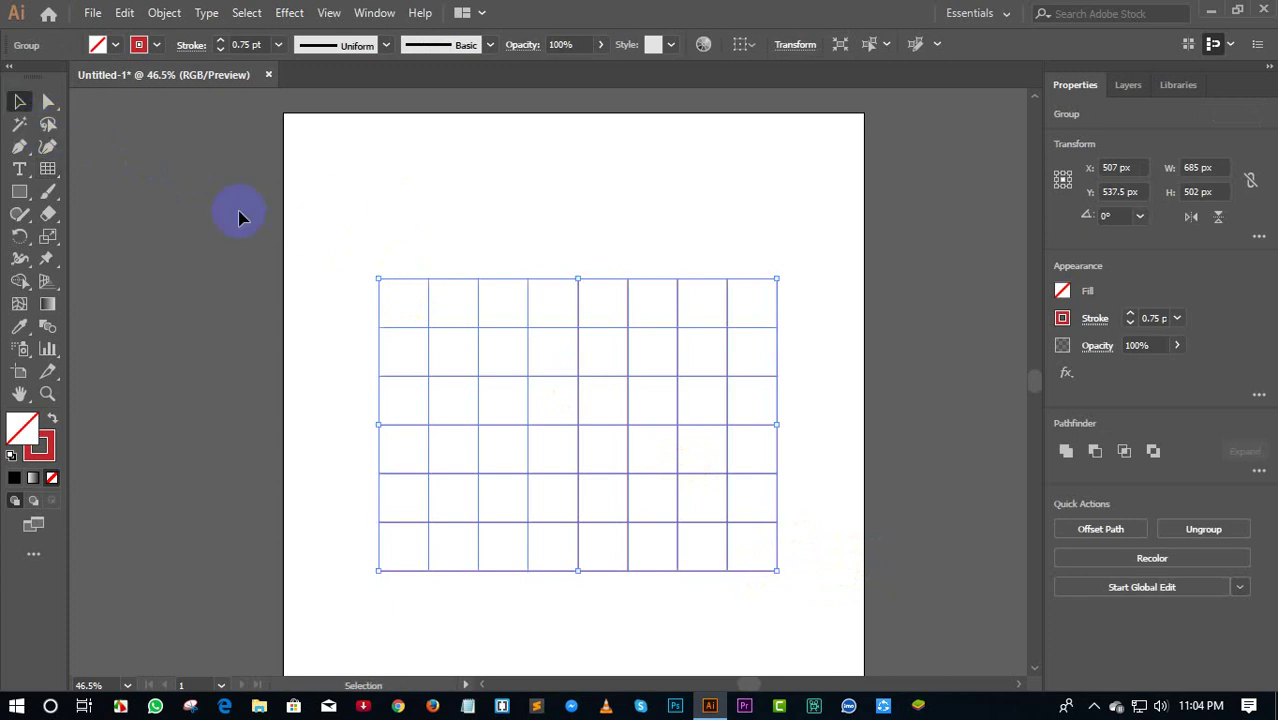
click(47, 168)
drag(363, 152, 448, 218)
key(Up)
key(Up)
key(Up)
key(Up)
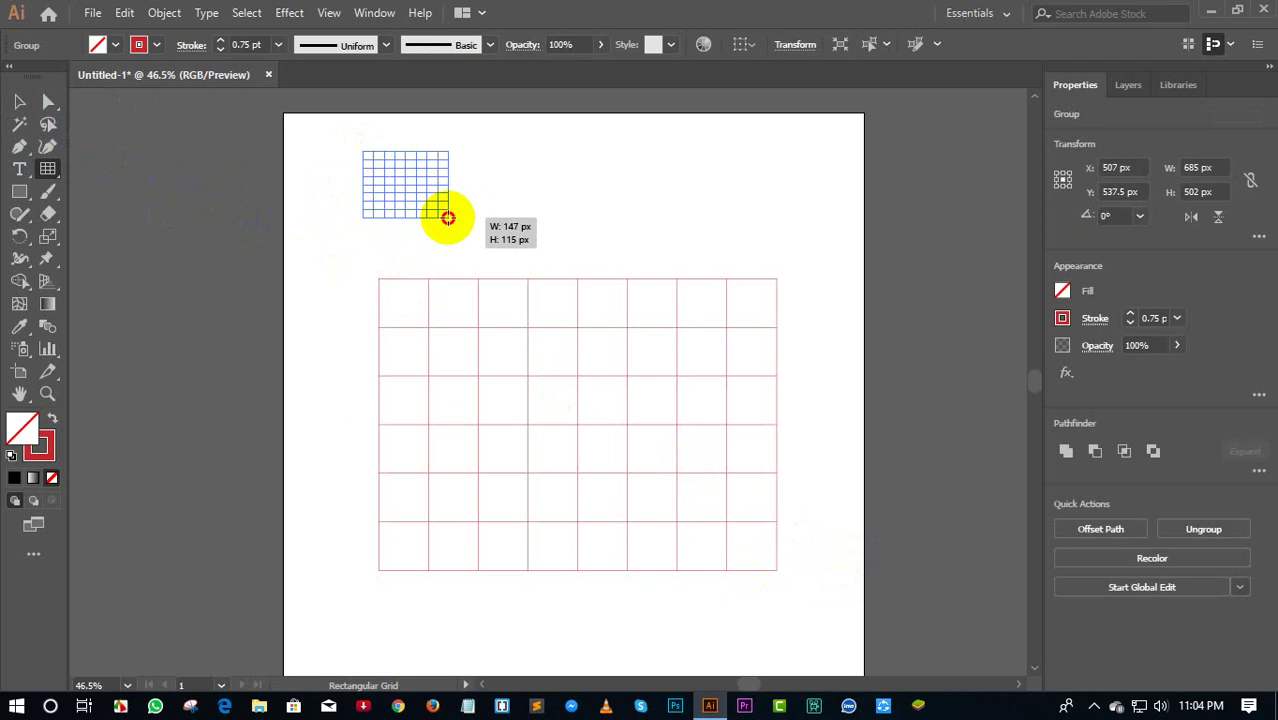
key(Left)
key(Left)
key(Left)
key(Left)
key(Left)
drag(448, 218, 448, 218)
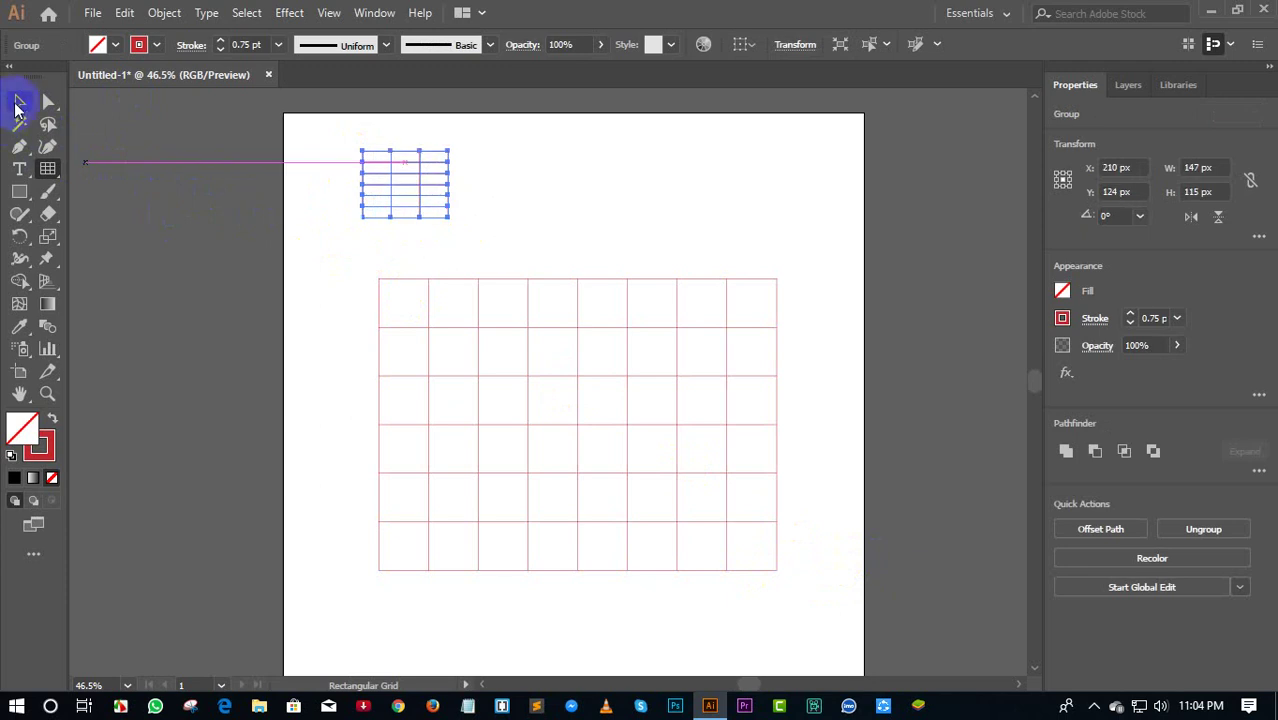
click(18, 103)
drag(302, 124, 650, 536)
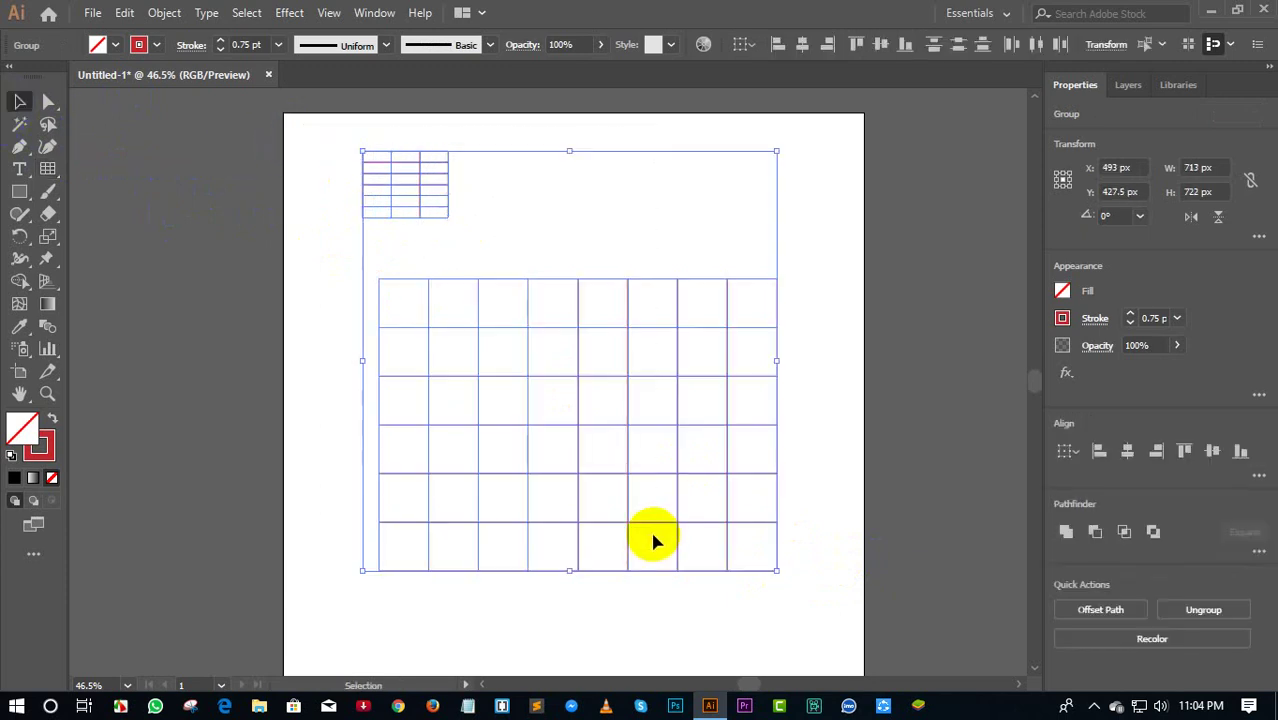
click(636, 523)
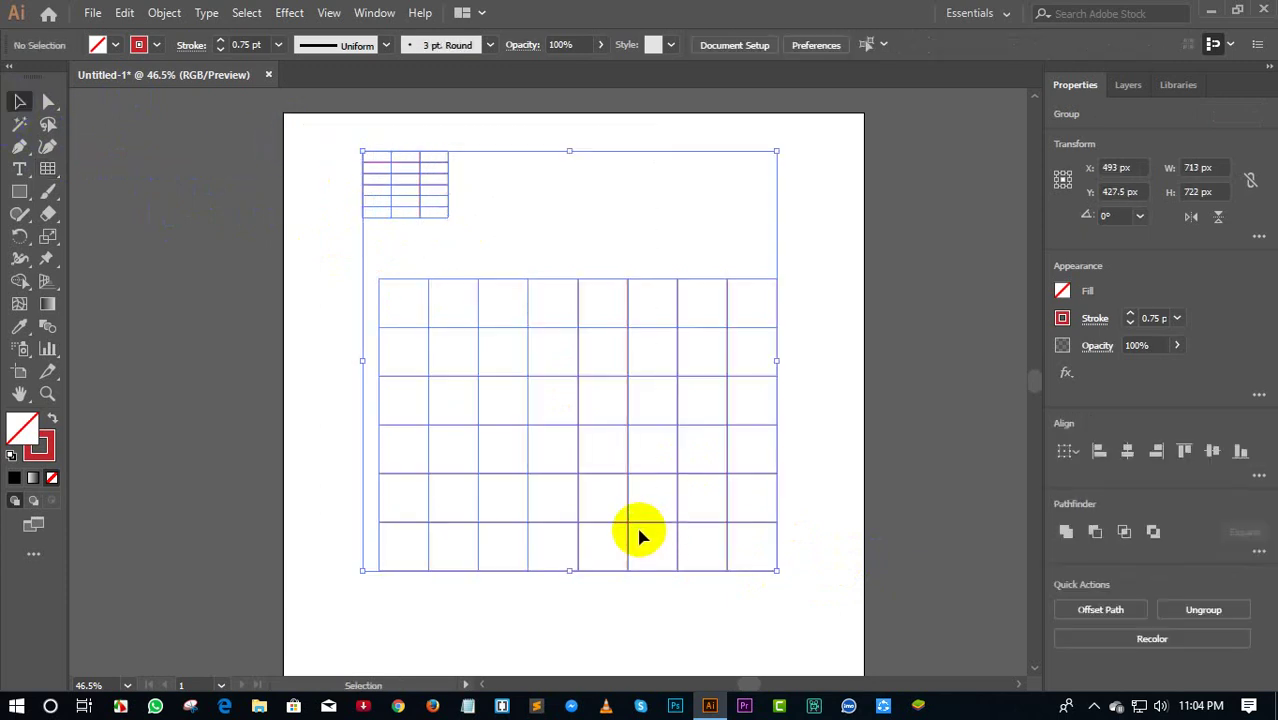
Drag a 421 × 450 px polar grid and reduce it to five dividers with no rings
click(47, 168)
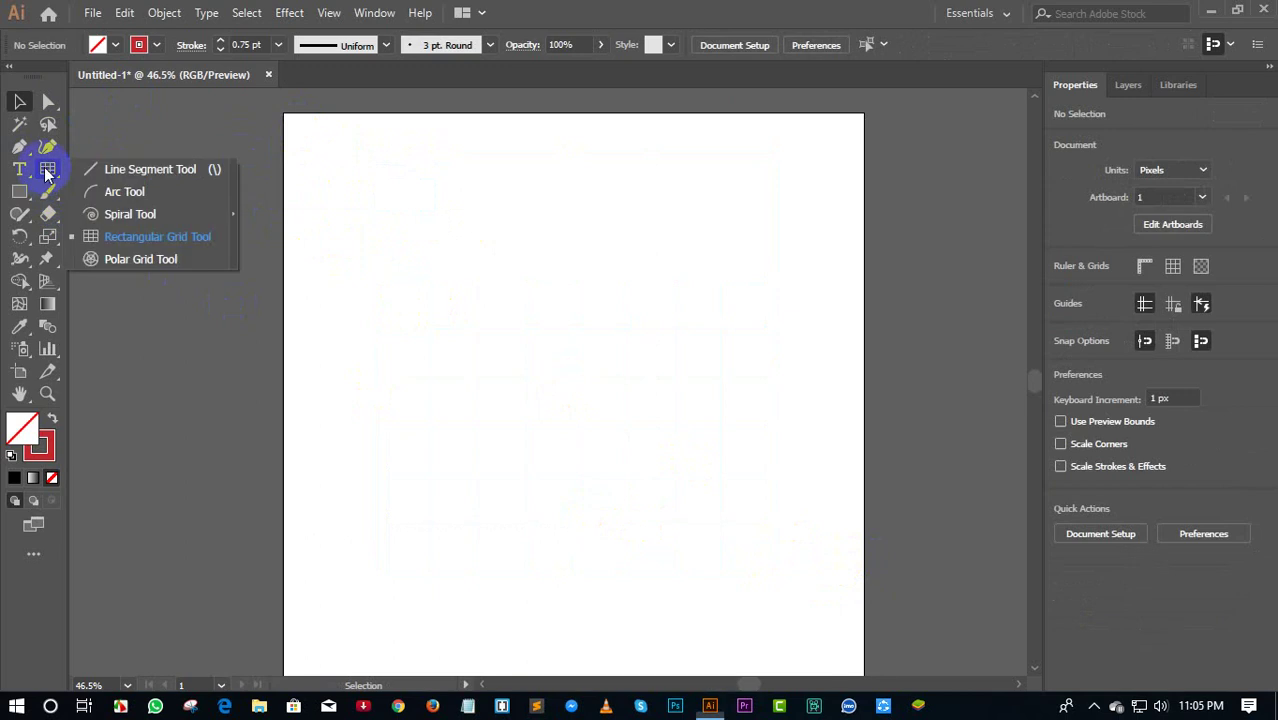
click(117, 259)
mouse_move(414, 271)
mouse_down()
mouse_move(538, 423)
mouse_move(691, 534)
mouse_move(661, 534)
mouse_up()
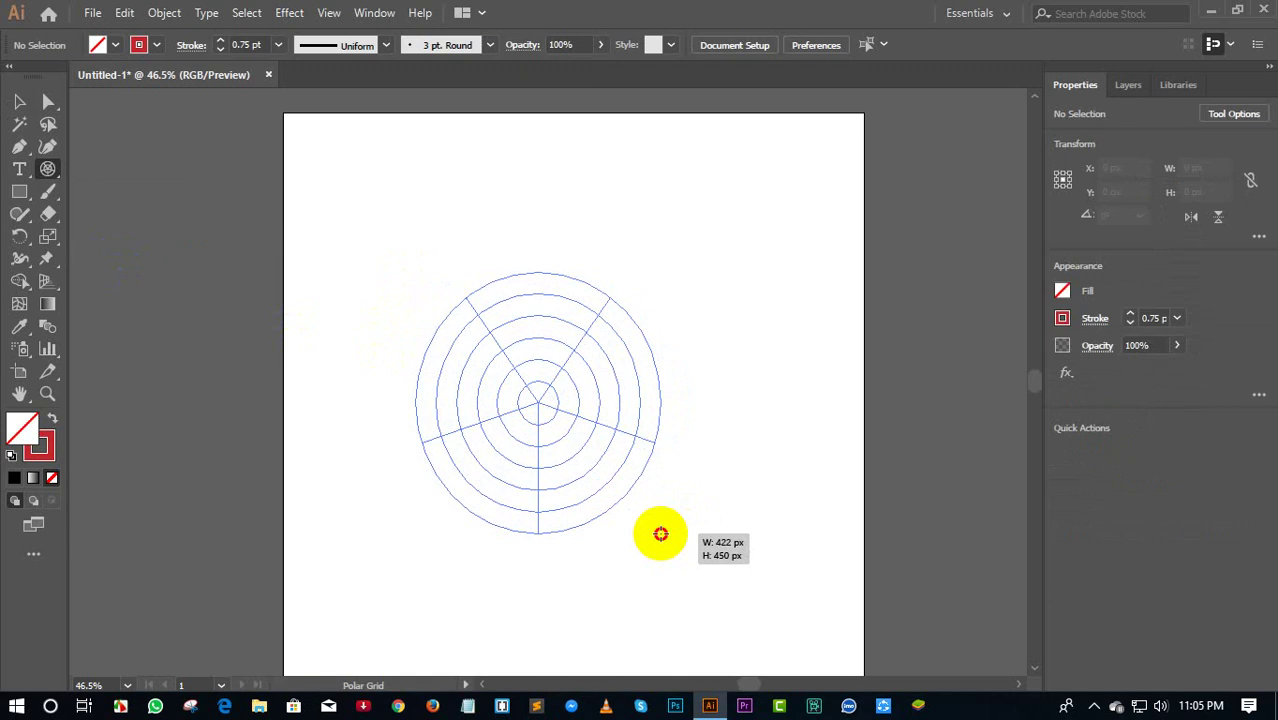
key(Up)
key(Up)
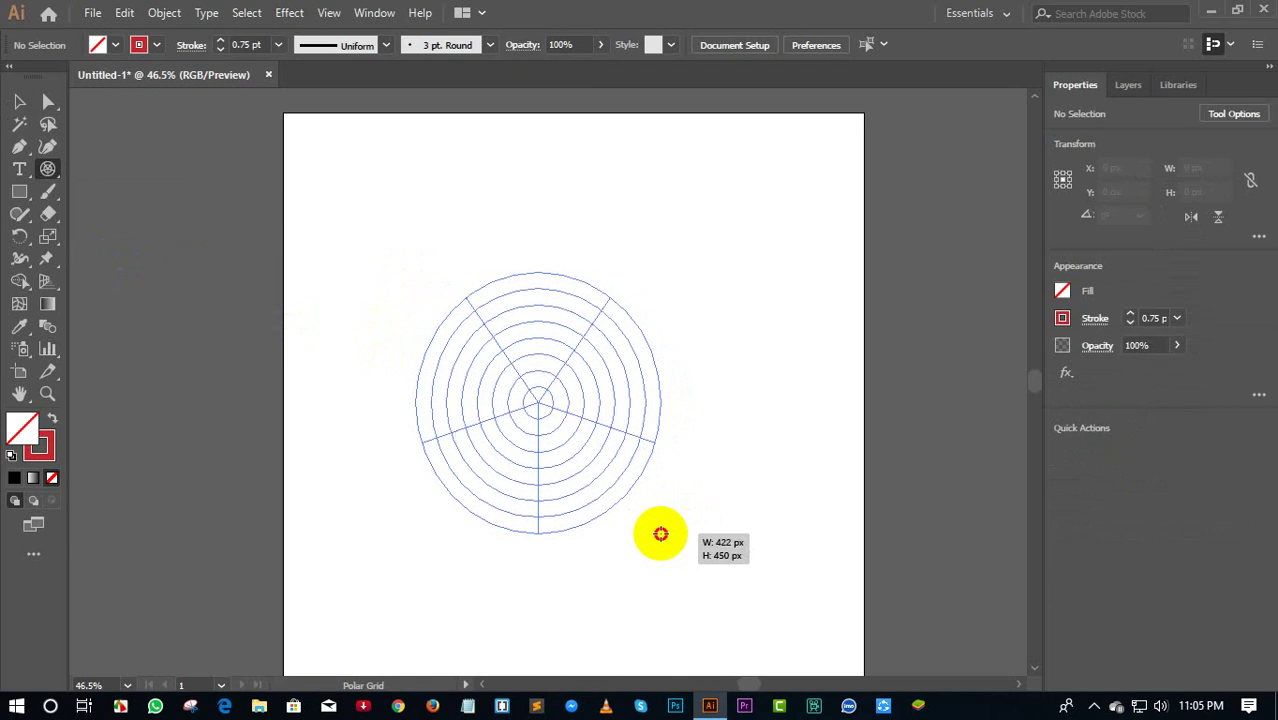
key(Up)
key(Up)
key(Up)
key(Up)
key(Up)
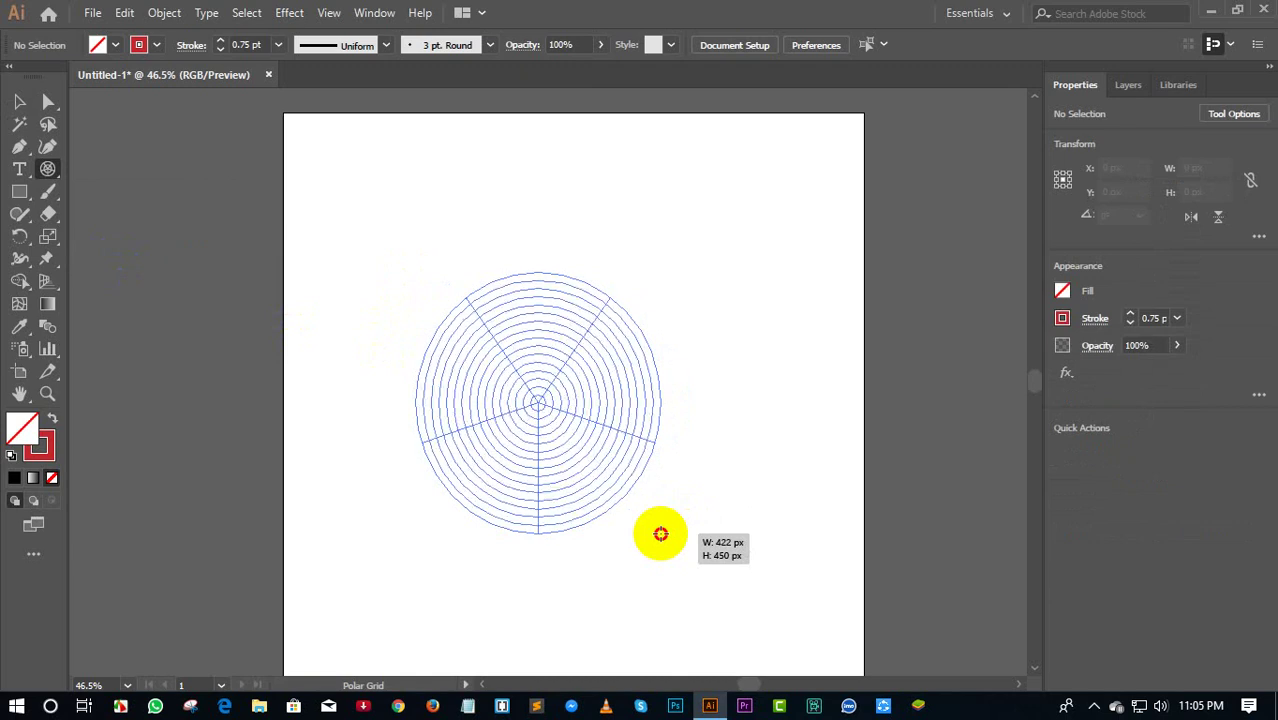
key(Up)
key(Up)
key(Down)
key(Down)
key(Down)
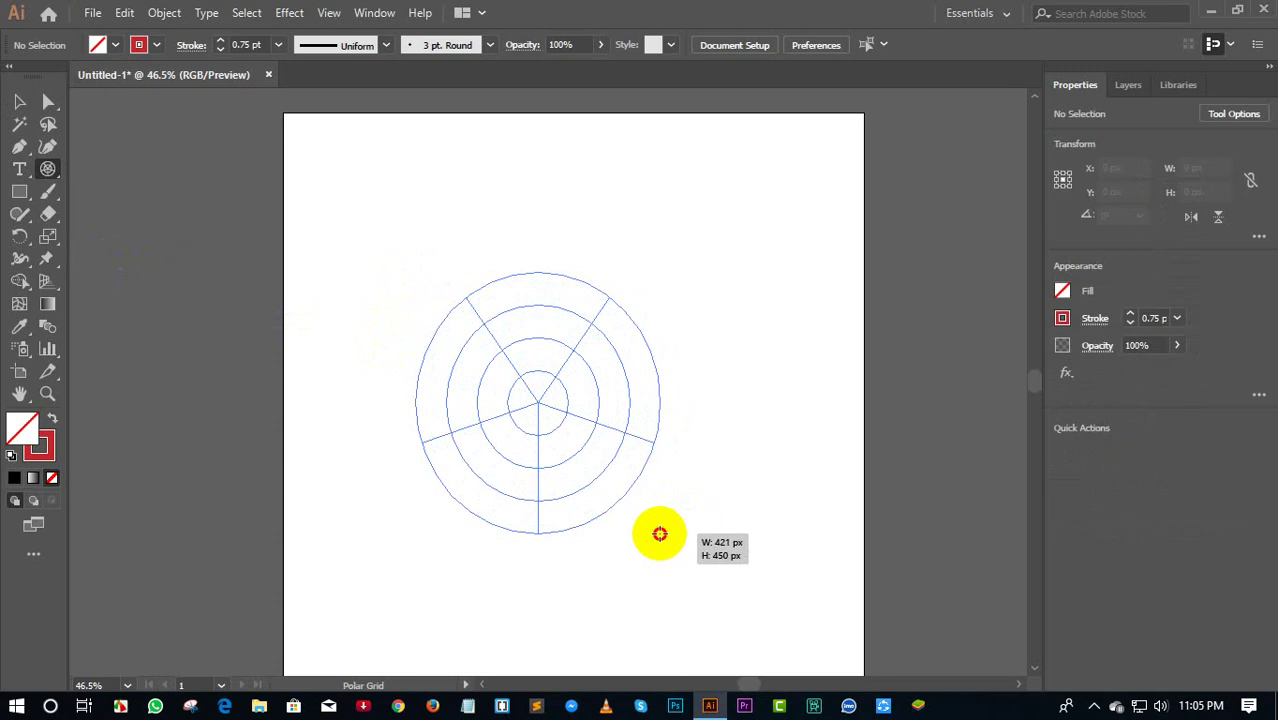
key(Down)
key(Down)
key(Down)
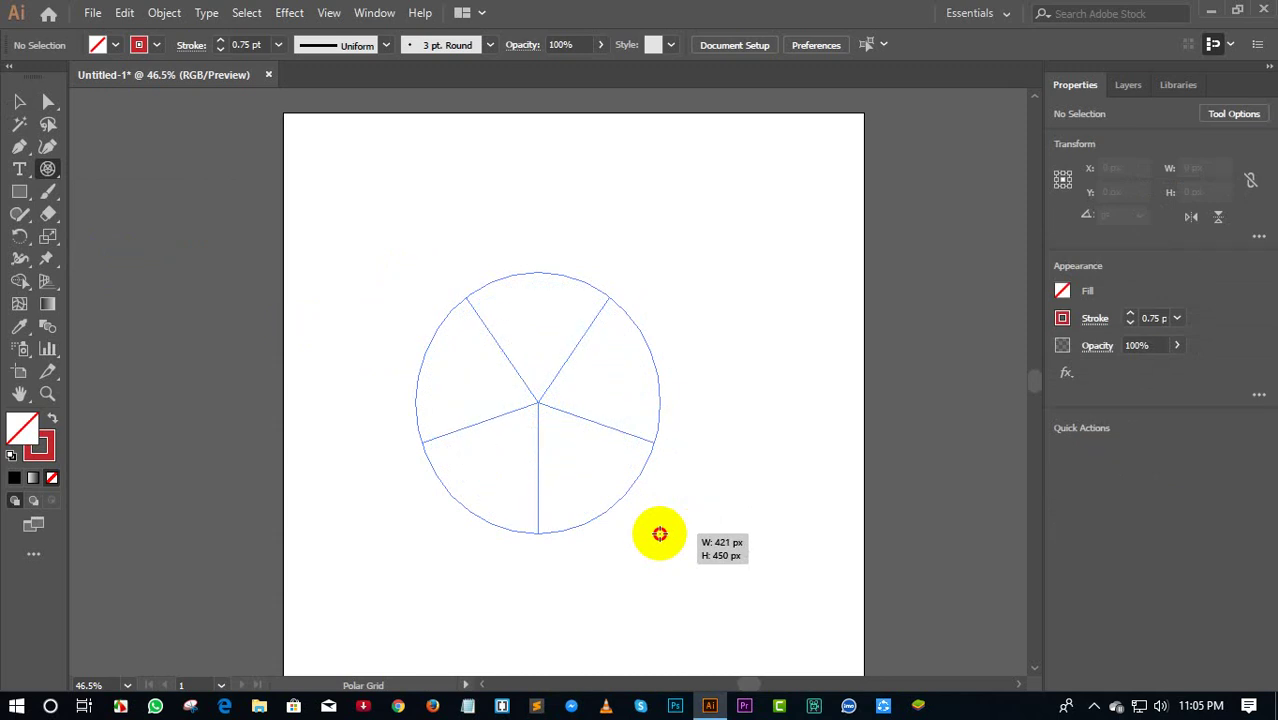
Raise the polar grid's radial dividers, then cut them back to a few
key(Right)
key(Right)
key(Right)
key(Right)
key(Right)
key(Right)
key(Right)
key(Right)
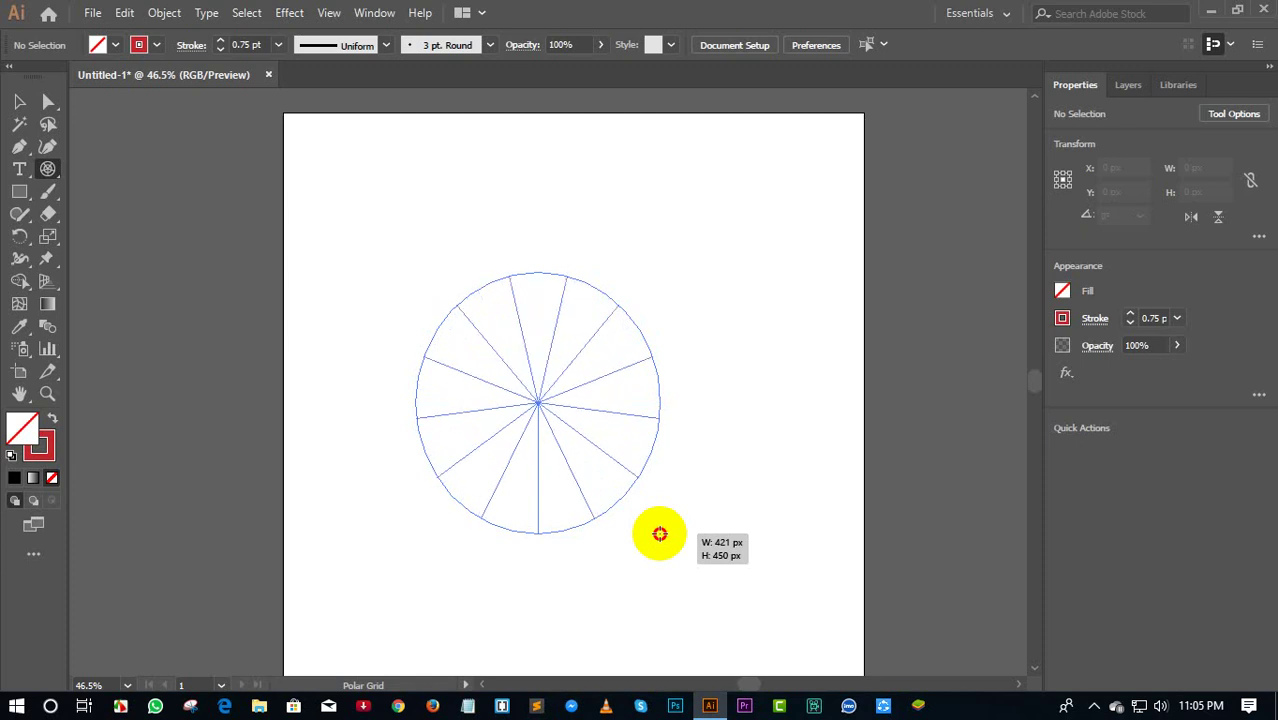
key(Right)
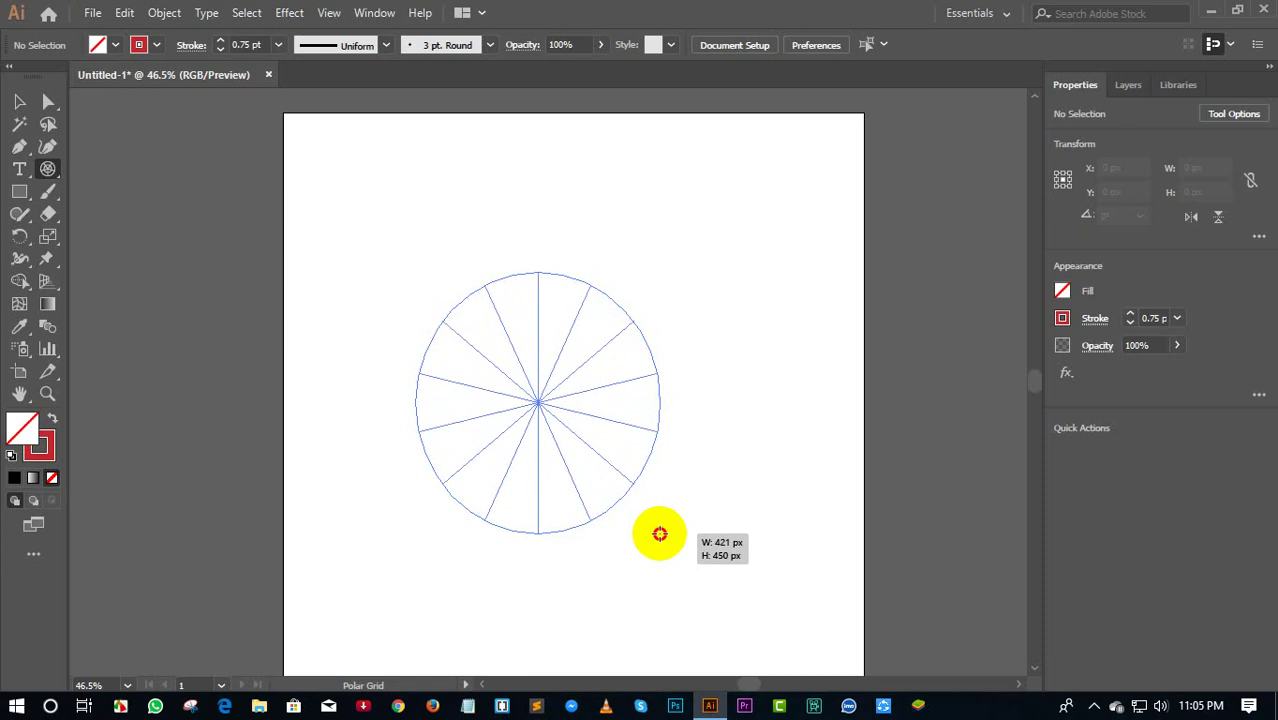
drag(660, 534, 658, 534)
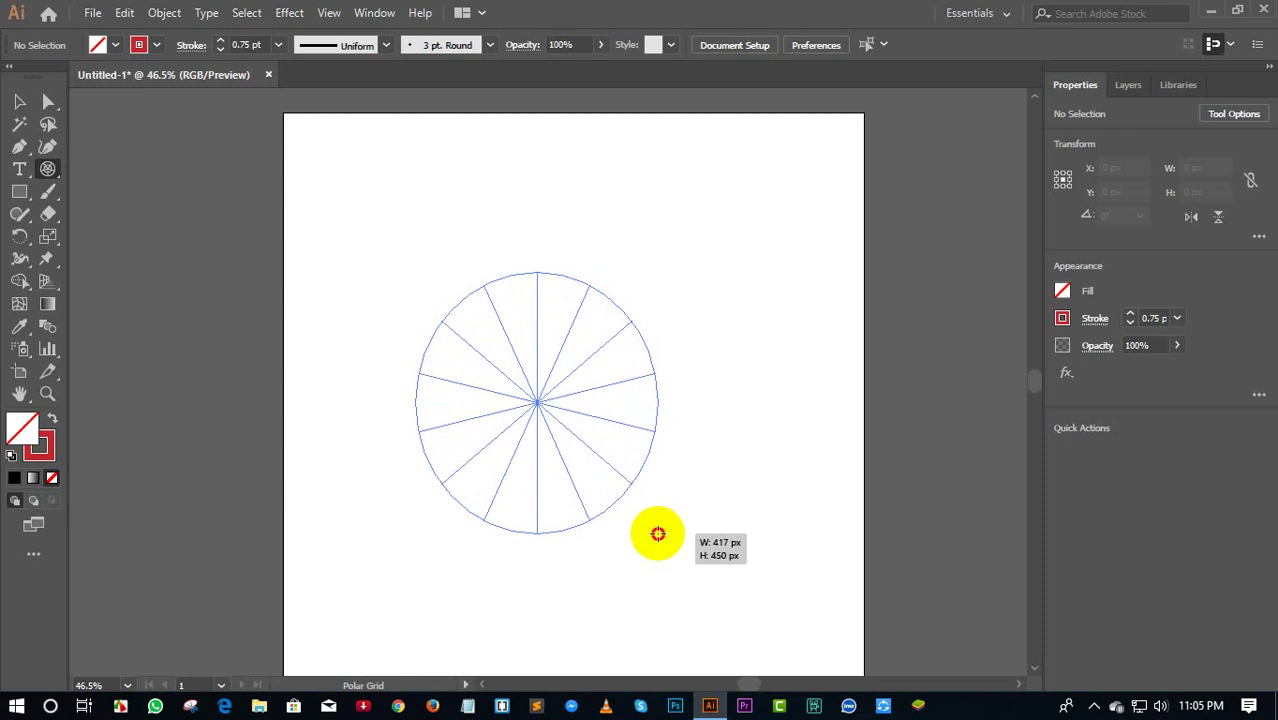
key(Right)
key(Right)
key(Right)
key(Right)
key(Right)
key(Right)
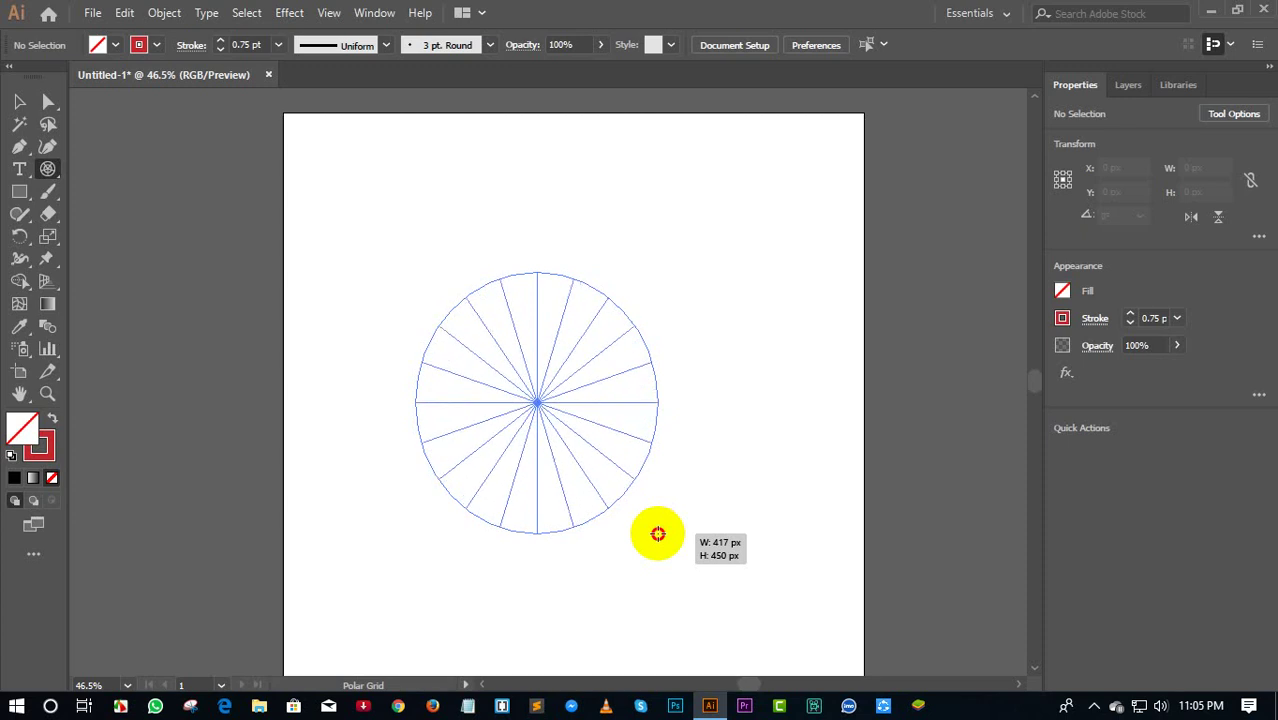
key(Right)
key(Right)
key(Left)
key(Left)
drag(658, 534, 657, 534)
key(Left)
key(Left)
key(Left)
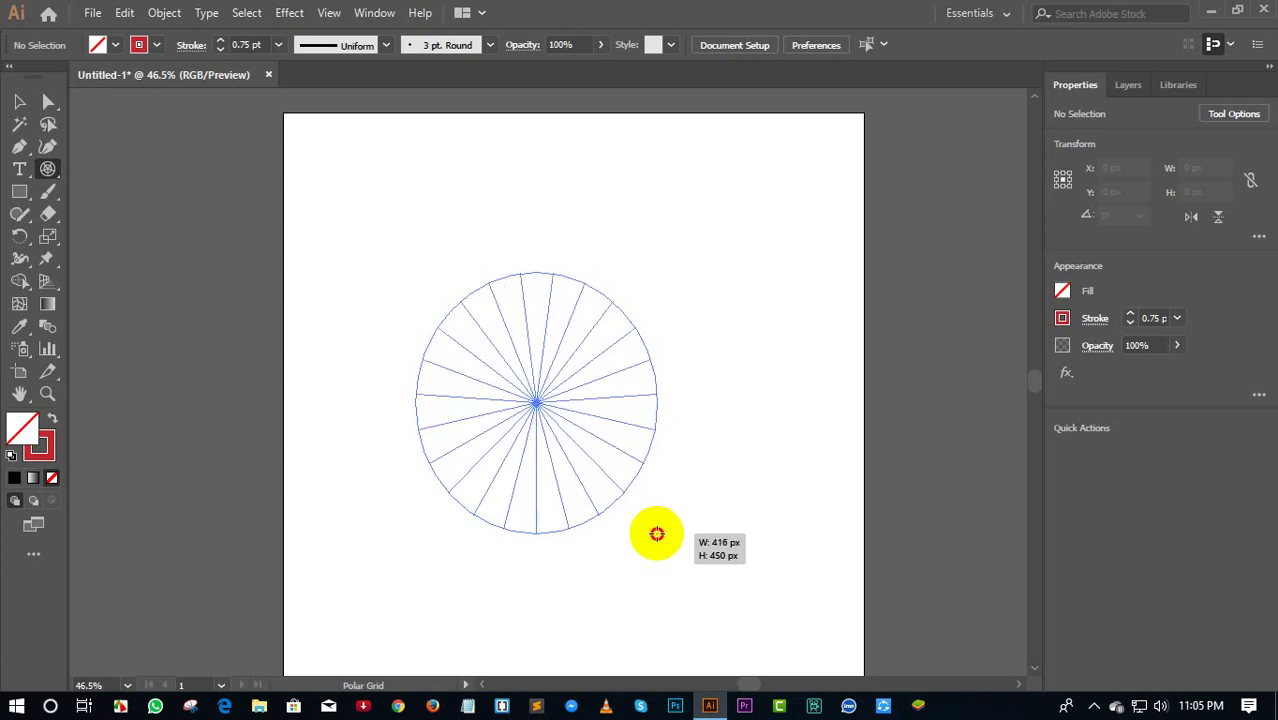
key(Left)
key(Left)
key(Left)
key(Left)
key(Left)
key(Left)
key(Left)
key(Left)
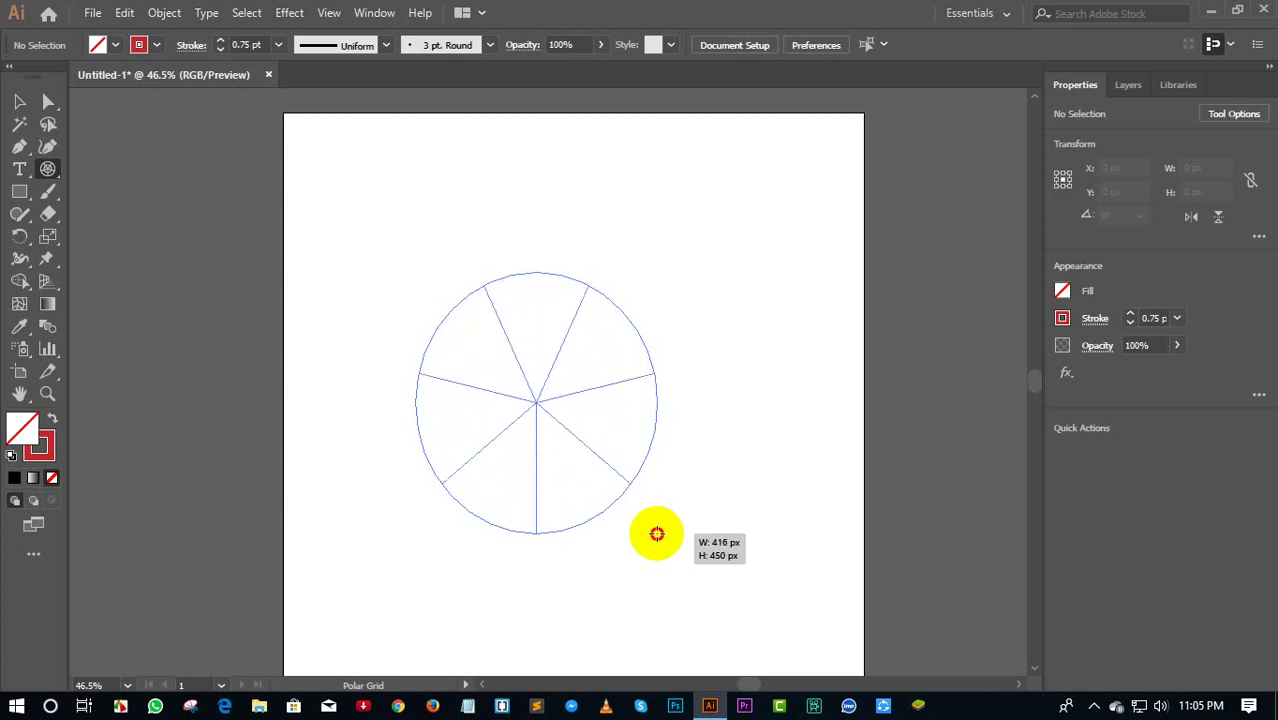
key(Left)
key(Left)
key(Left)
key(Left)
key(Left)
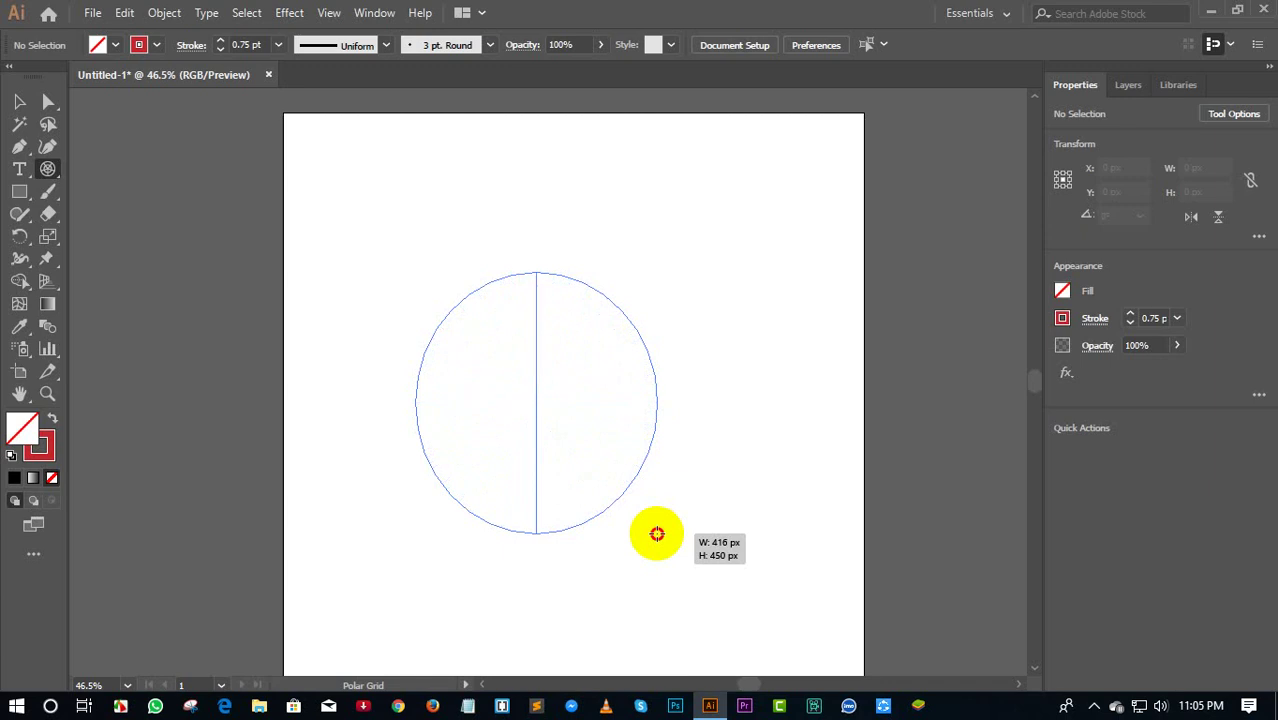
Pack the 416 × 450 px grid with many concentric rings and radial dividers
key(Up)
key(Up)
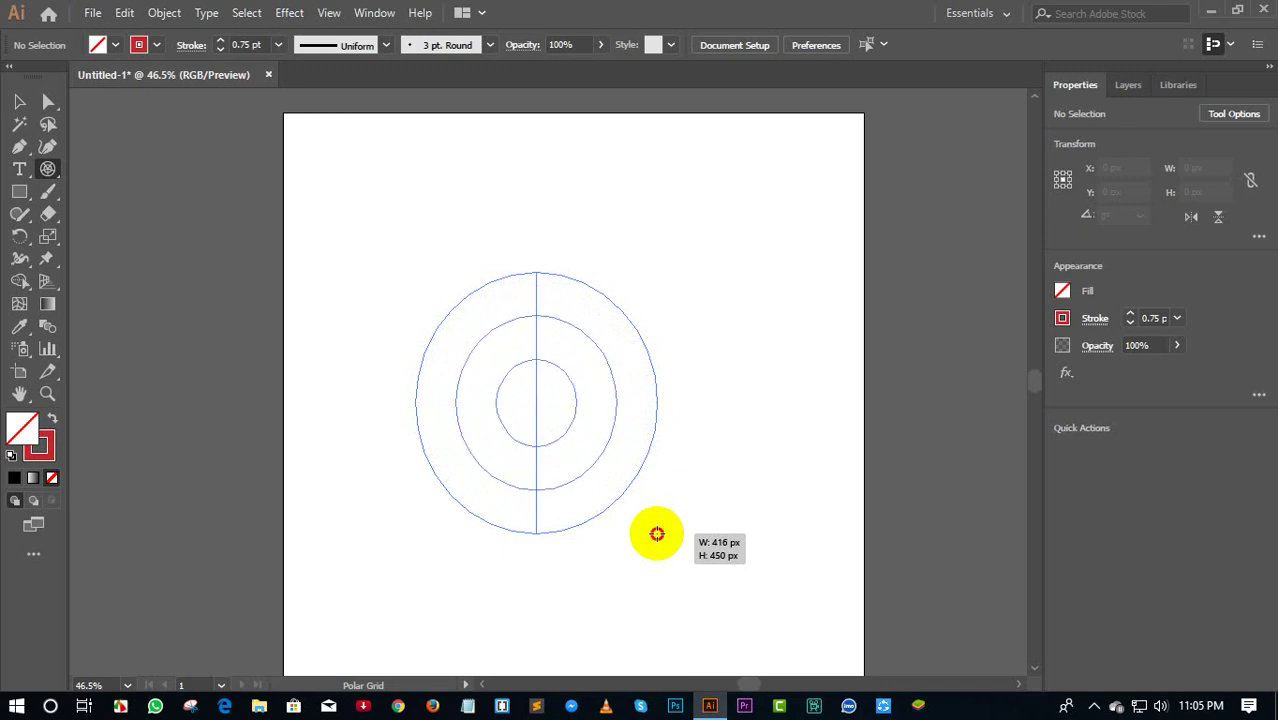
key(Up)
key(Up)
key(Up)
key(Up)
key(Up)
key(Up)
key(Up)
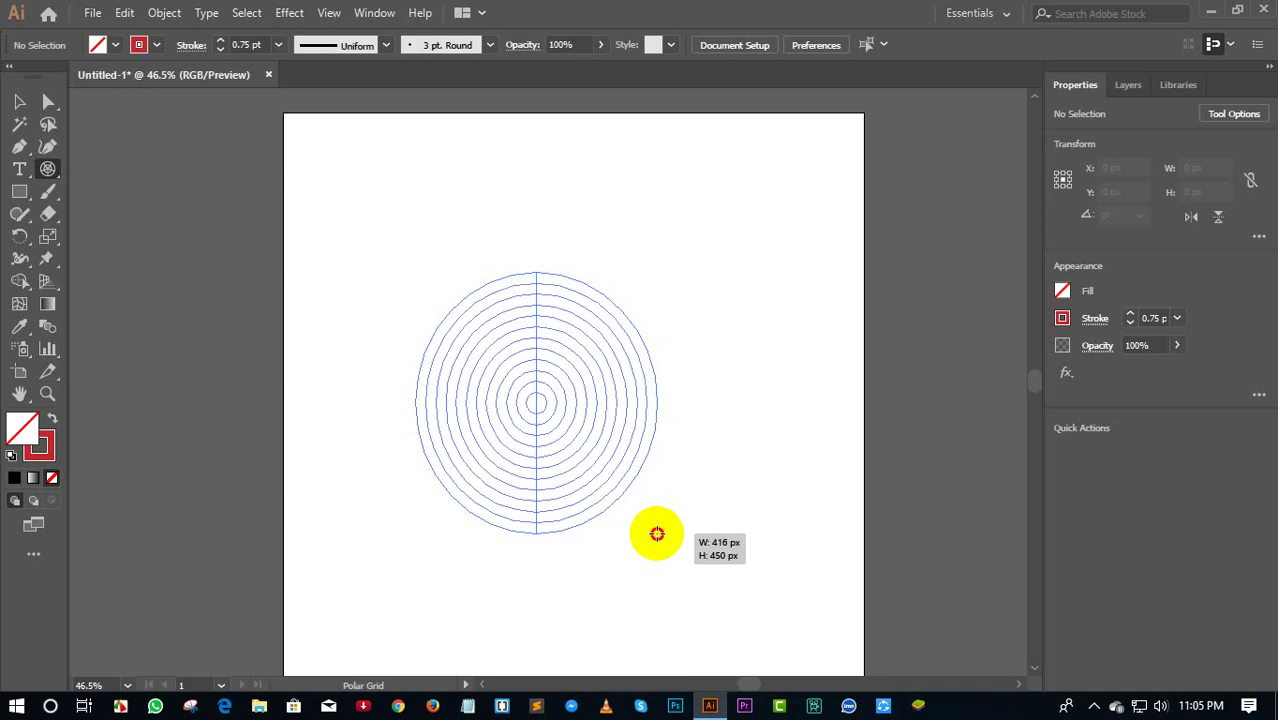
key(Up)
key(Up)
key(Up)
key(Up)
key(Up)
key(Up)
key(Up)
key(Up)
key(Up)
key(Up)
key(Up)
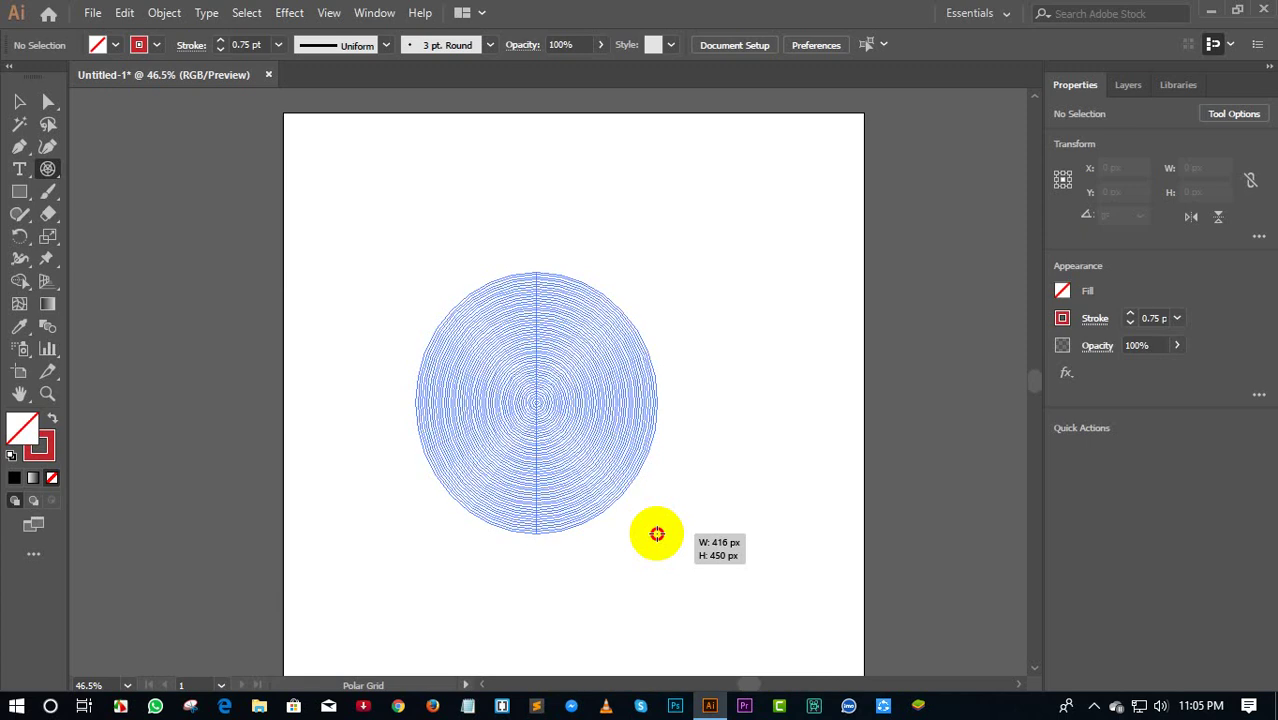
key(Up)
key(Up)
key(Up)
key(Up)
key(Up)
key(Up)
key(Right)
key(Right)
key(Right)
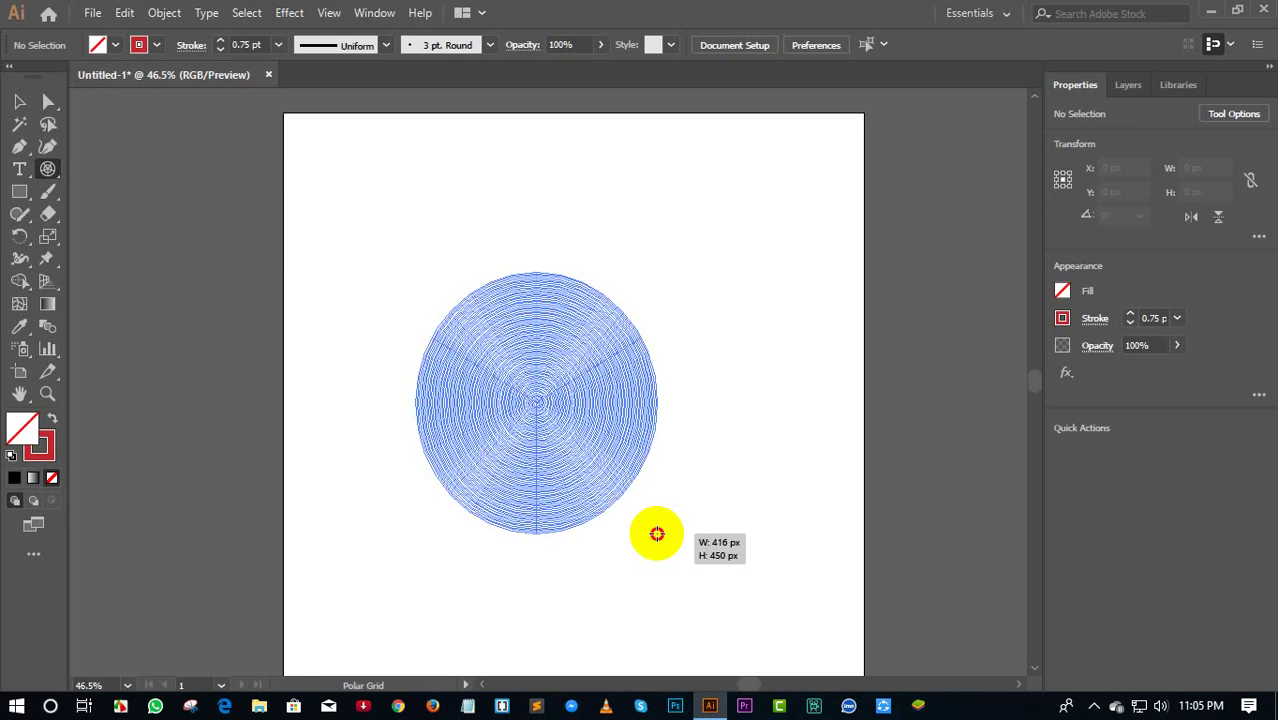
key(Right)
key(Right)
key(Right)
key(Right)
key(Right)
key(Right)
key(Right)
key(Right)
key(Right)
key(Right)
key(Right)
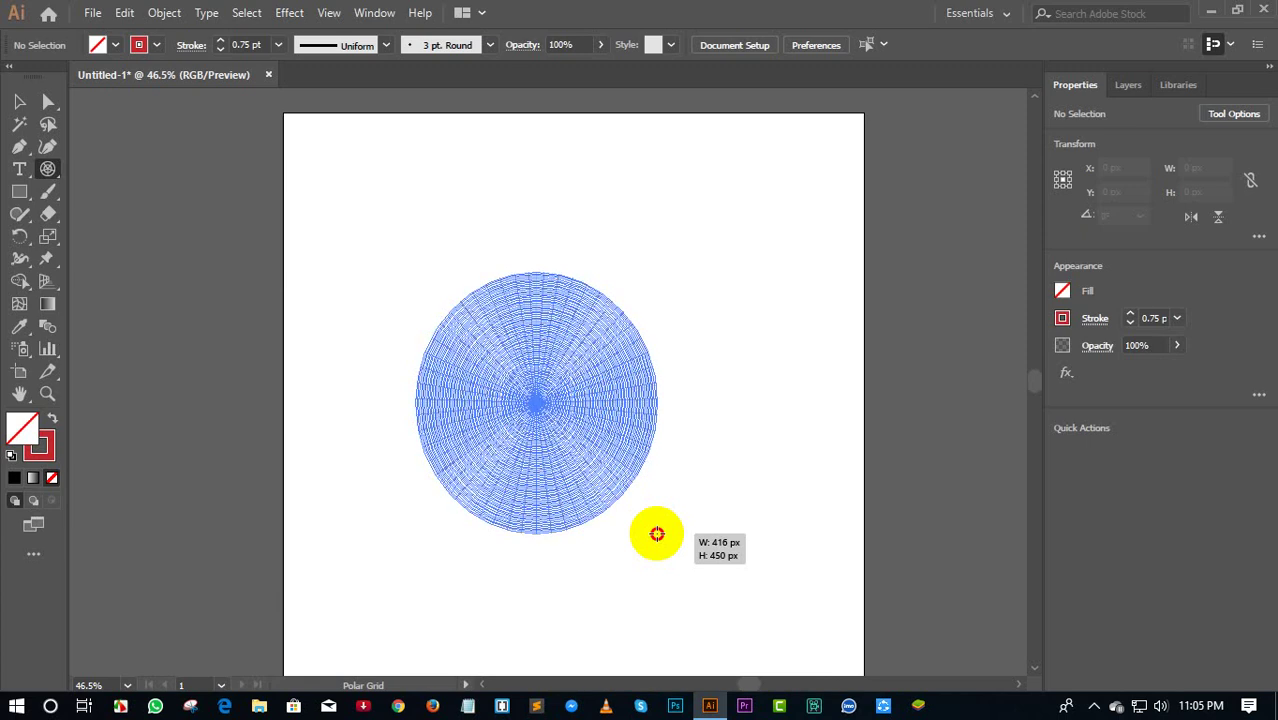
key(Right)
key(Right)
key(Right)
key(Right)
key(Right)
key(Right)
key(Right)
key(Right)
key(Right)
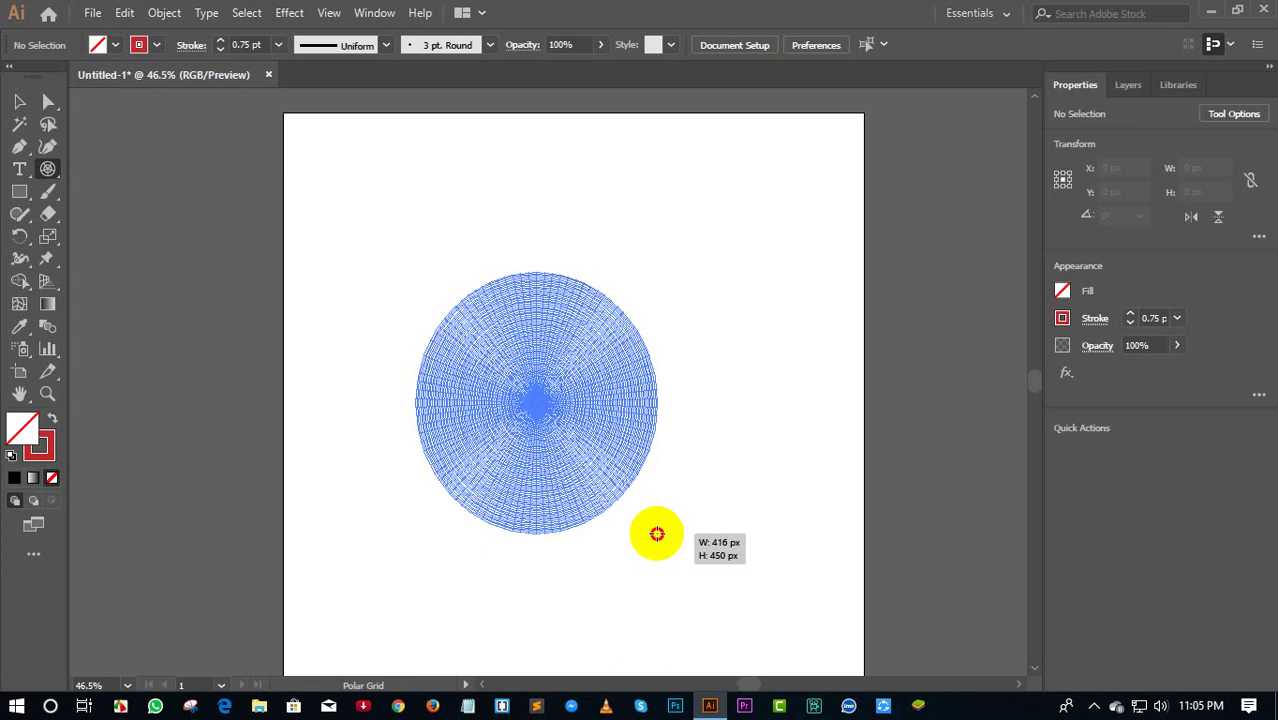
Finish the 416 × 450 px polar grid, marquee-select it and delete it
drag(656, 534, 656, 534)
click(19, 103)
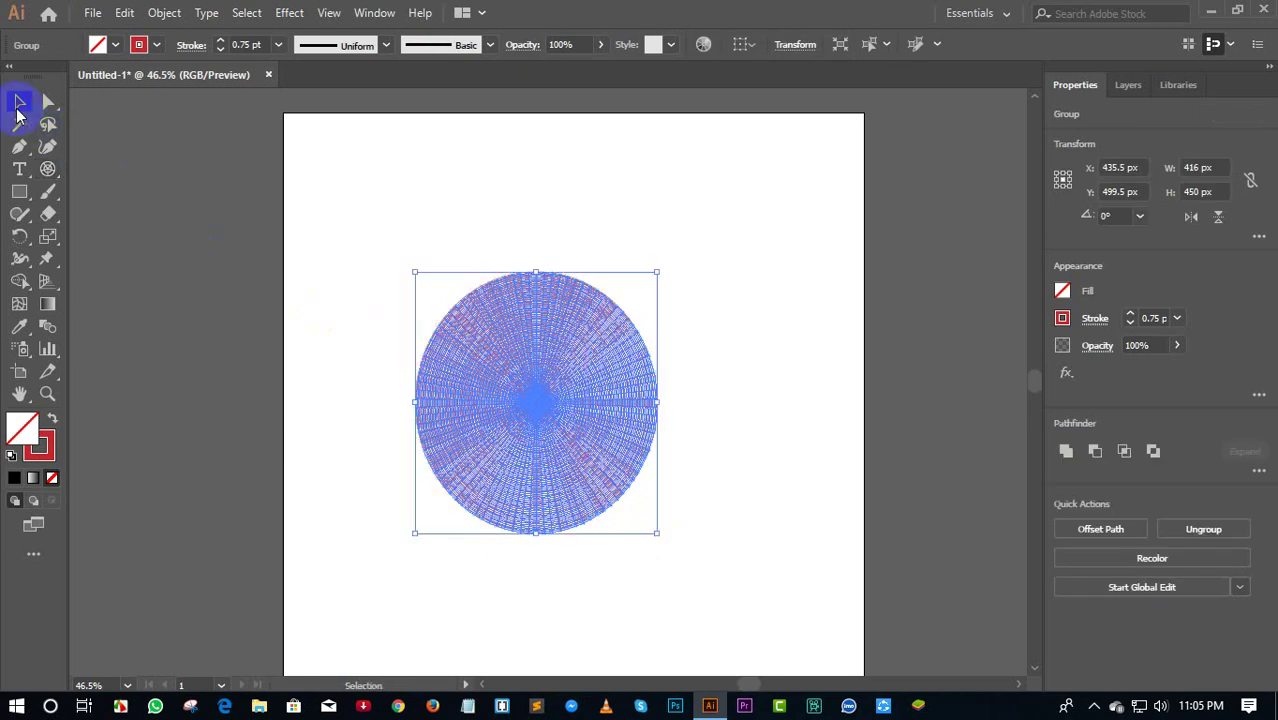
click(329, 182)
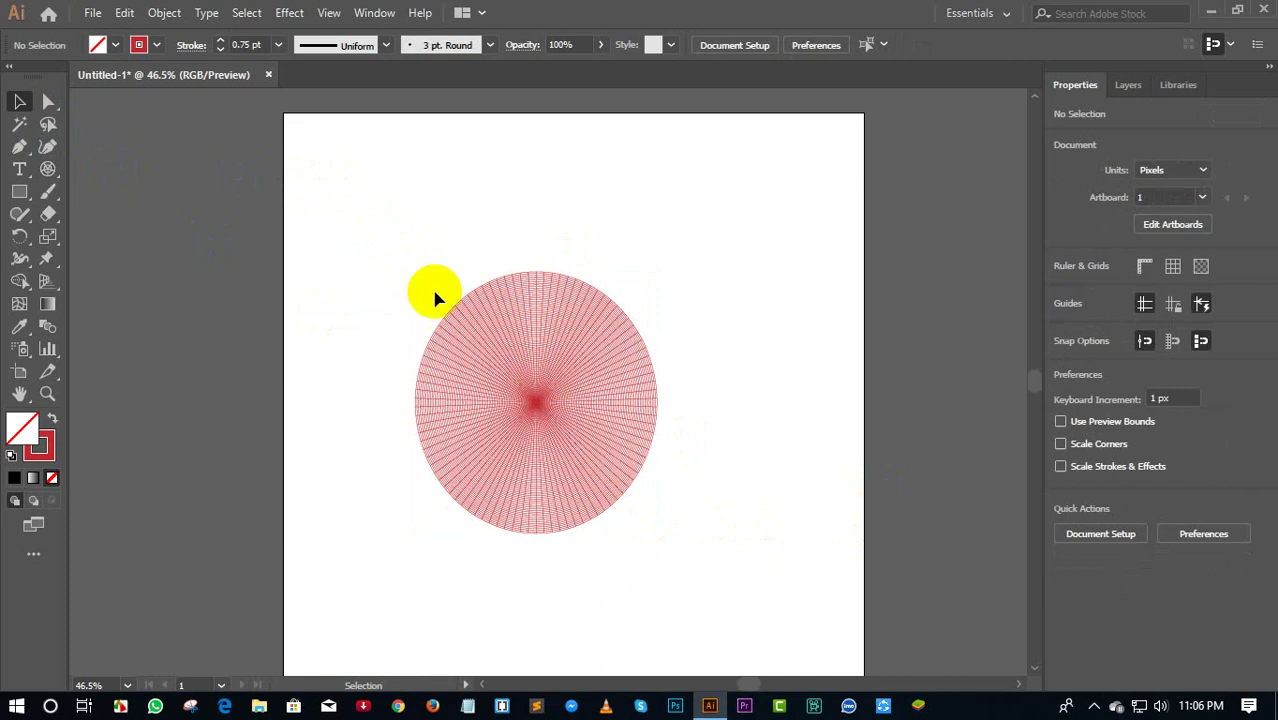
drag(47, 169, 94, 258)
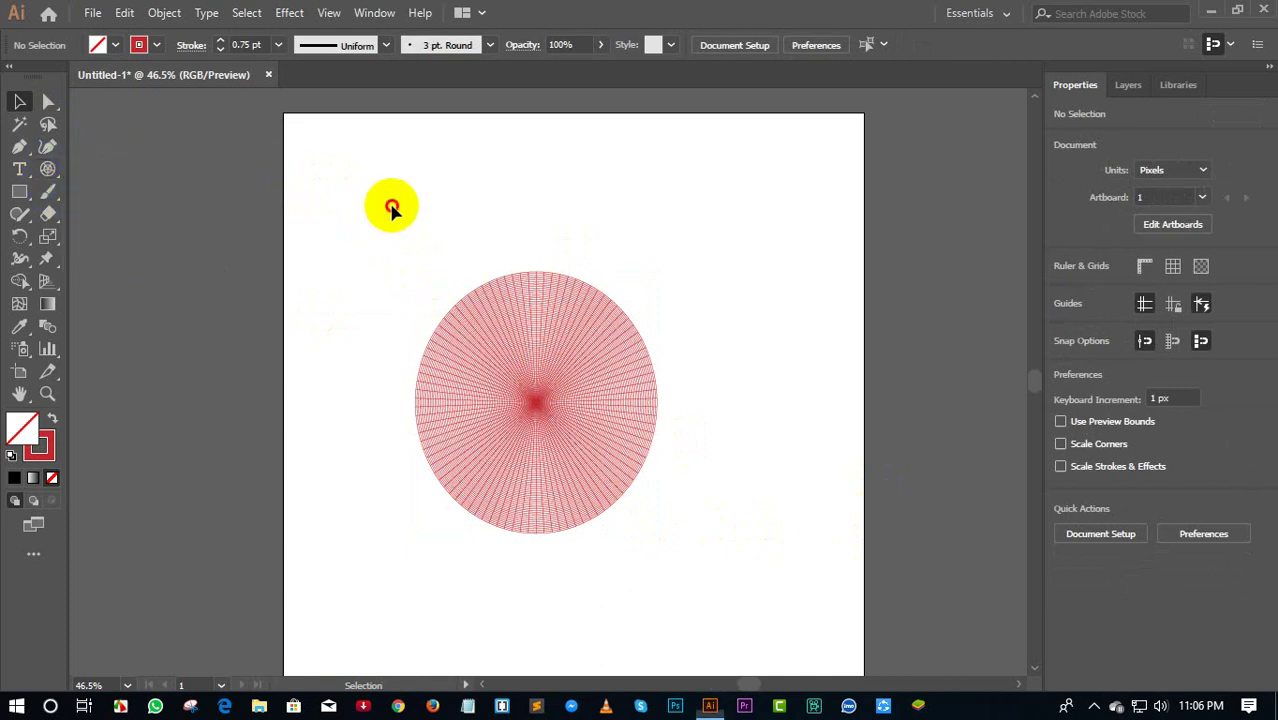
click(19, 101)
drag(388, 174, 698, 596)
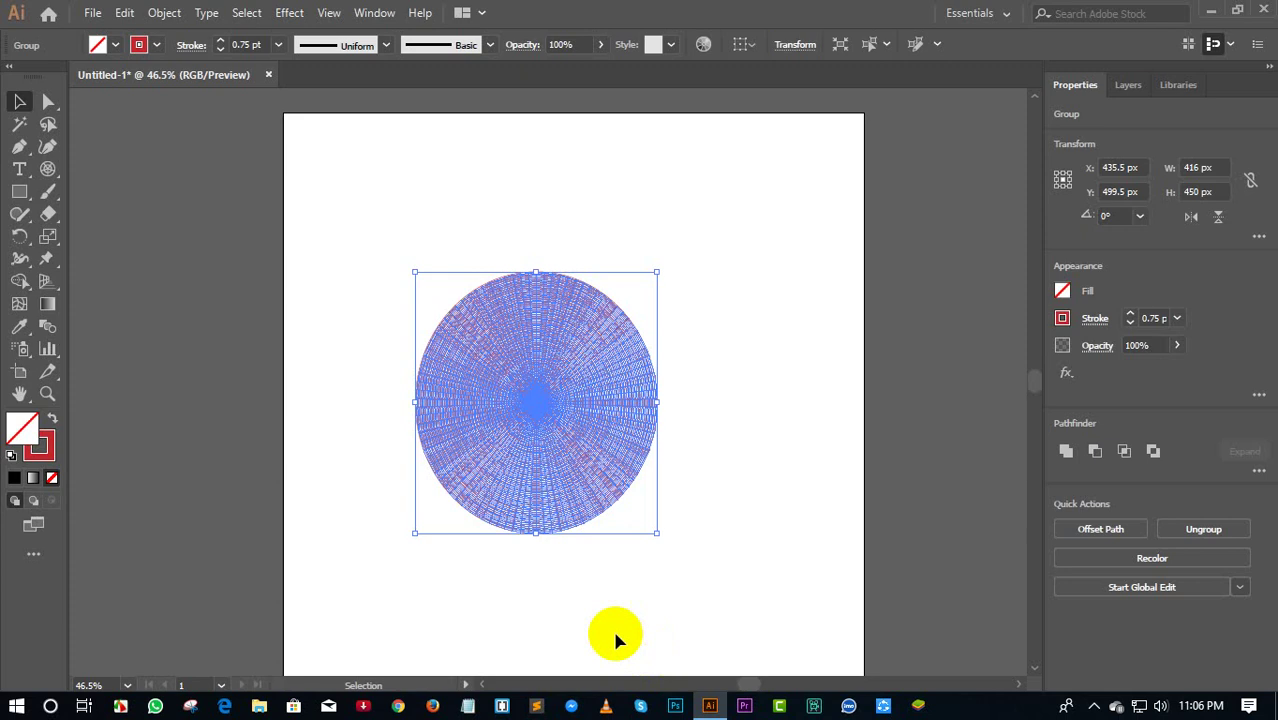
key(Delete)
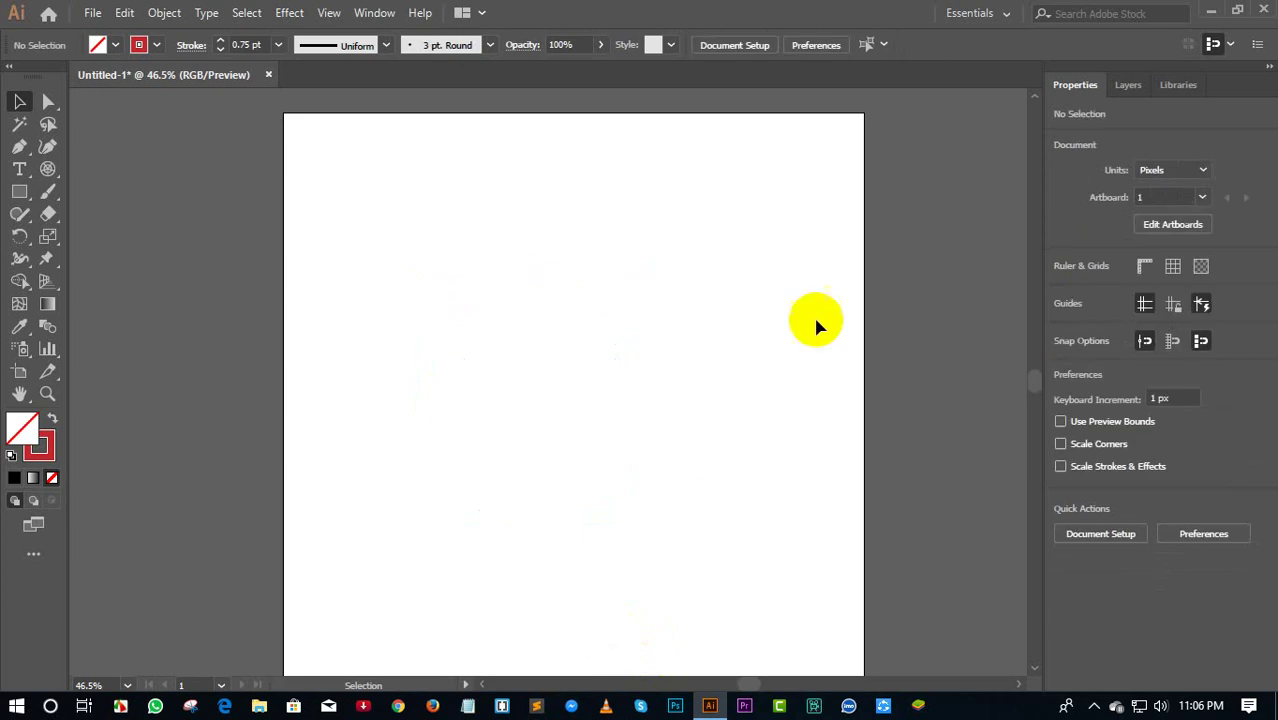
Minimize Illustrator to show the Windows desktop
click(1208, 12)
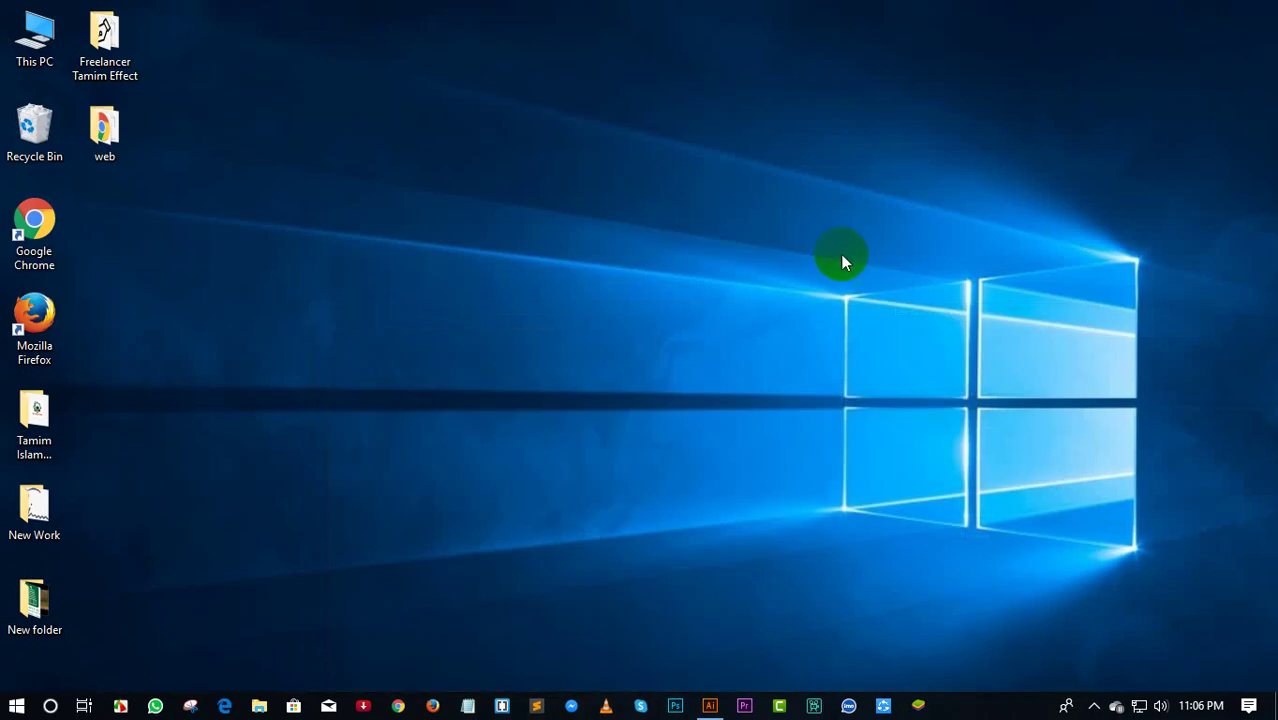